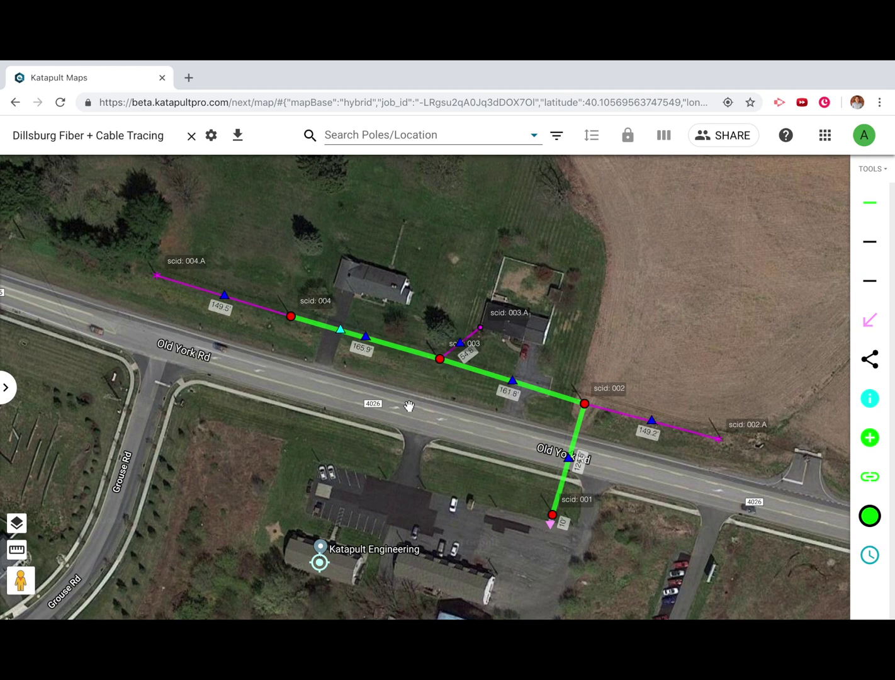
Enable cable tracing, swap the outer pole photos, and enter marker-connect mode.
left_click(663, 135)
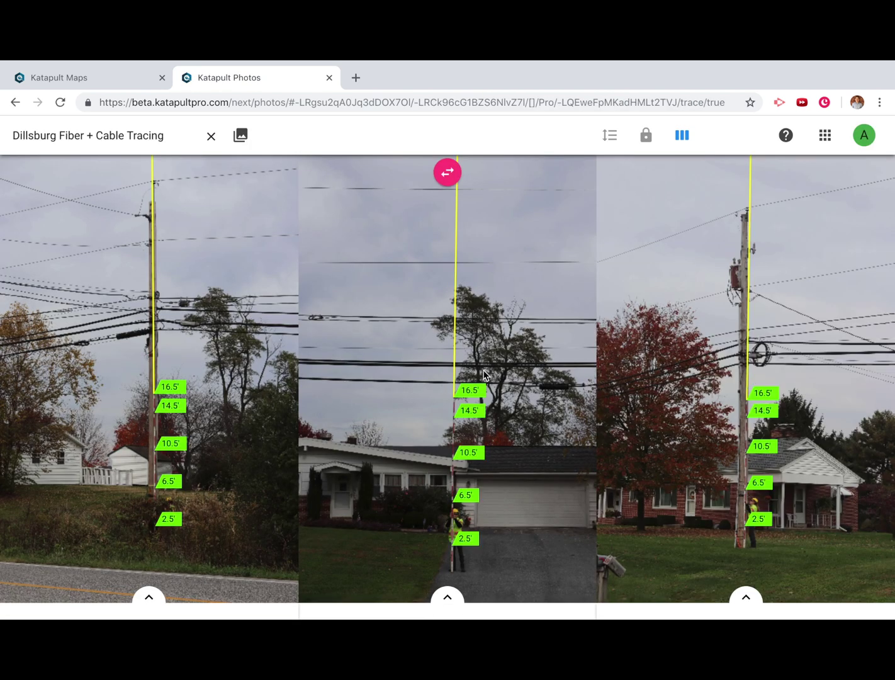
left_click(448, 175)
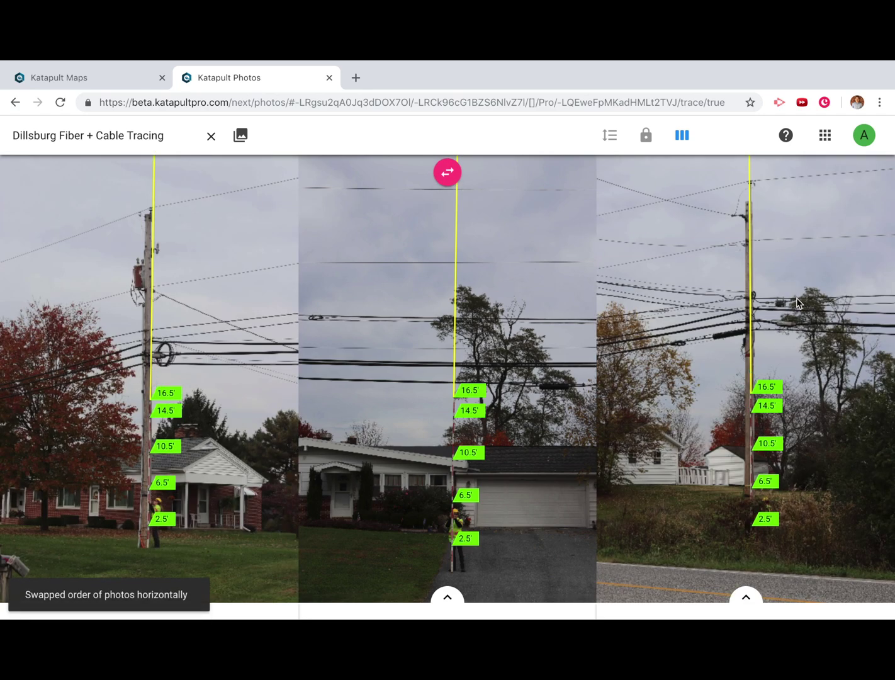
scroll(749, 205, "up", 5)
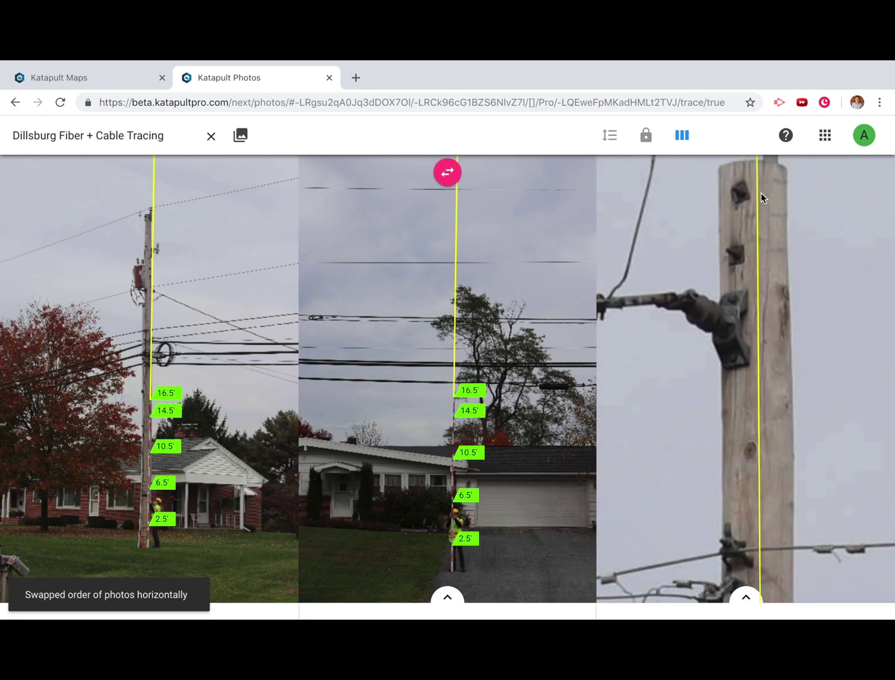
left_click(744, 200)
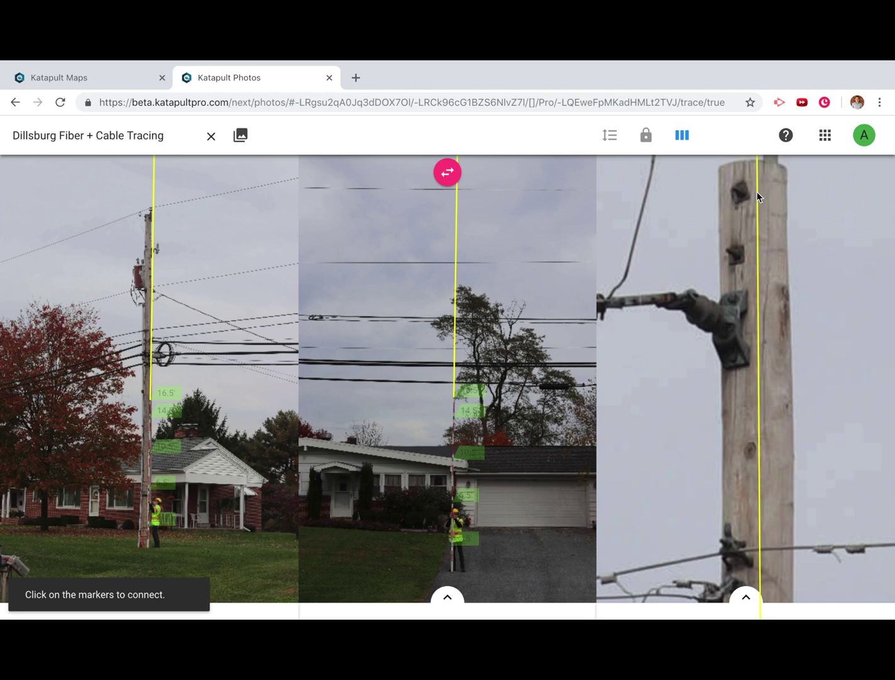
Trace the top wire across the right pole, midspan and left pole as a Power Company #1 Primary.
left_click(757, 191)
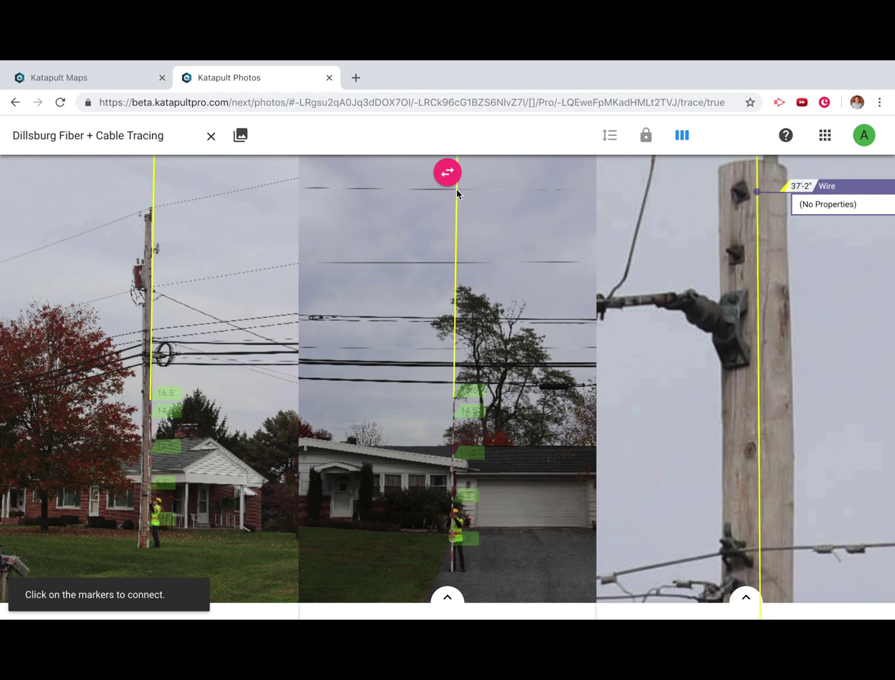
scroll(456, 188, "up", 5)
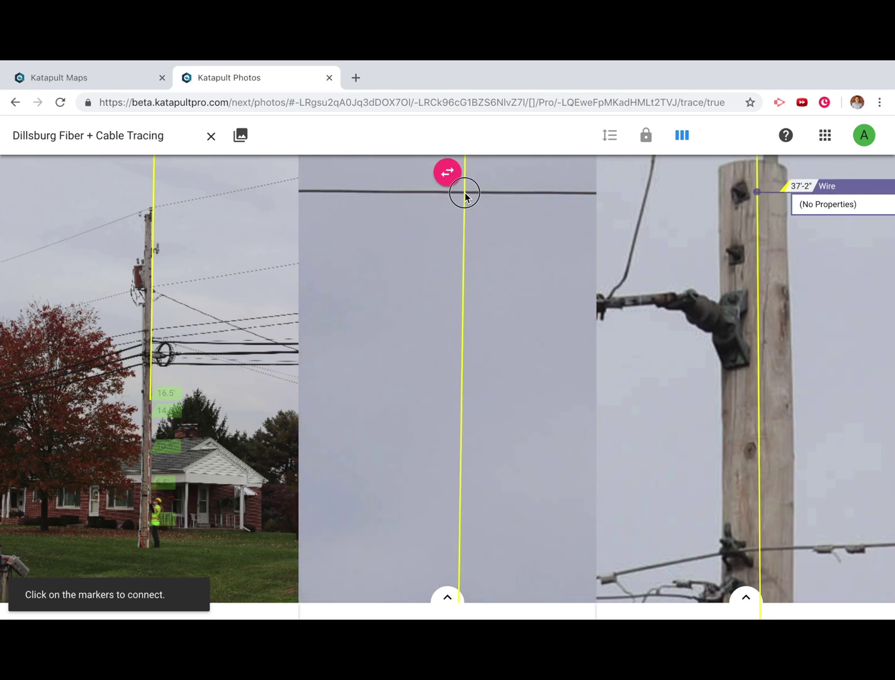
left_click(465, 192)
scroll(148, 220, "up", 5)
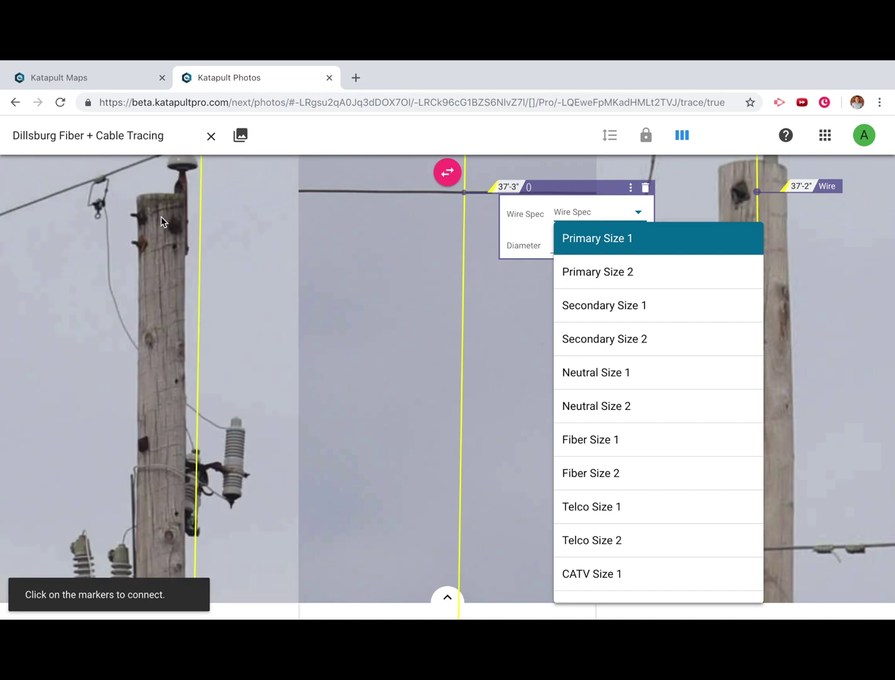
left_click(160, 222)
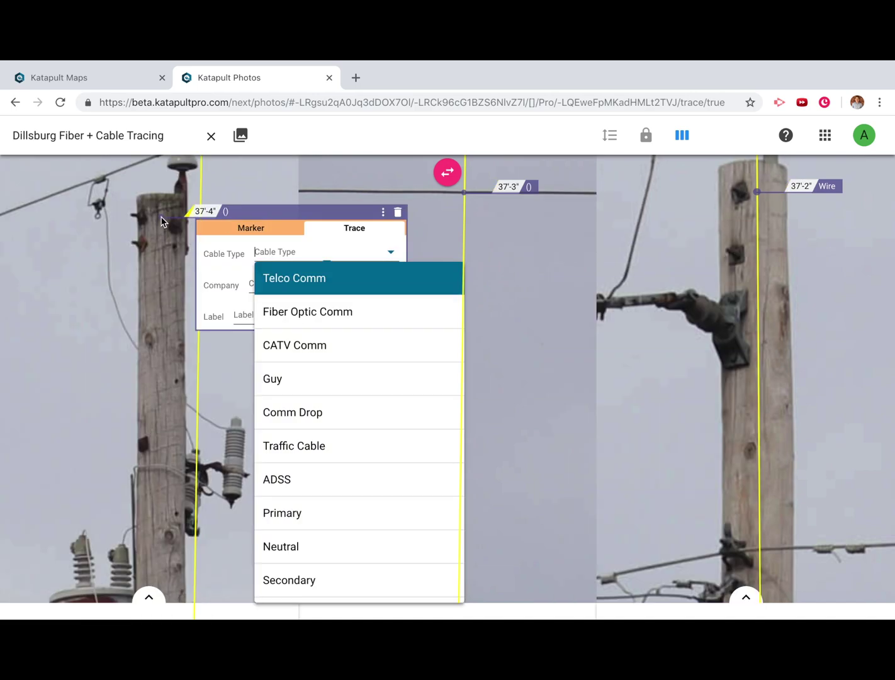
left_click(338, 517)
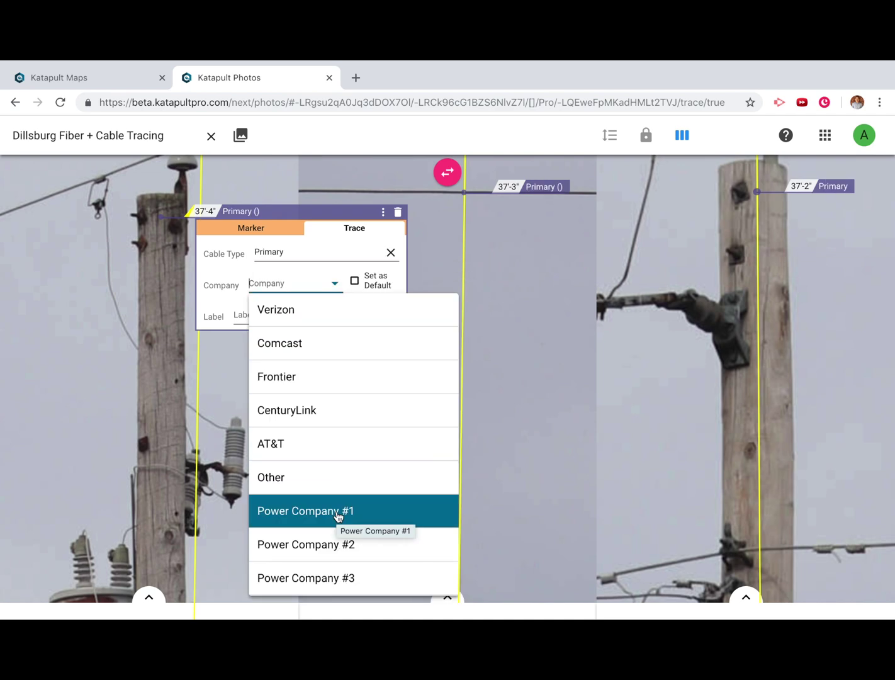
left_click(337, 515)
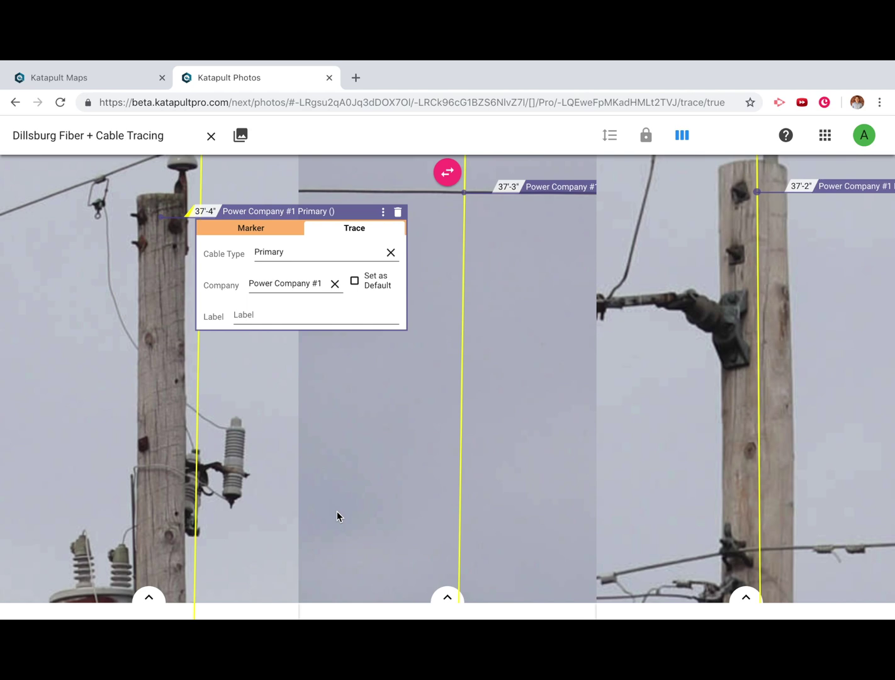
Make Power Company #1 the default company in the cable's trace properties.
left_click(217, 398)
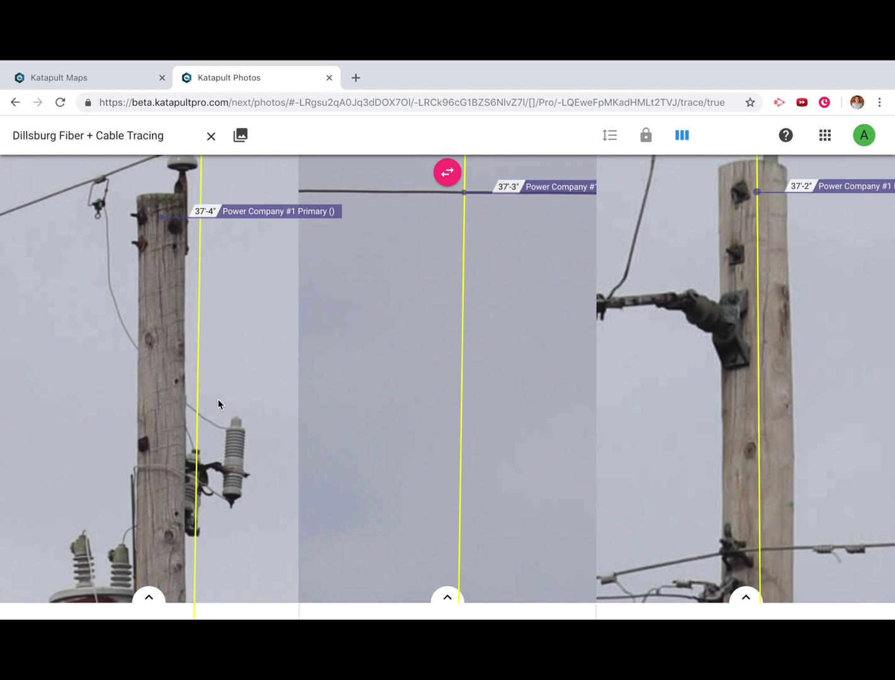
left_click(258, 213)
left_click(305, 237)
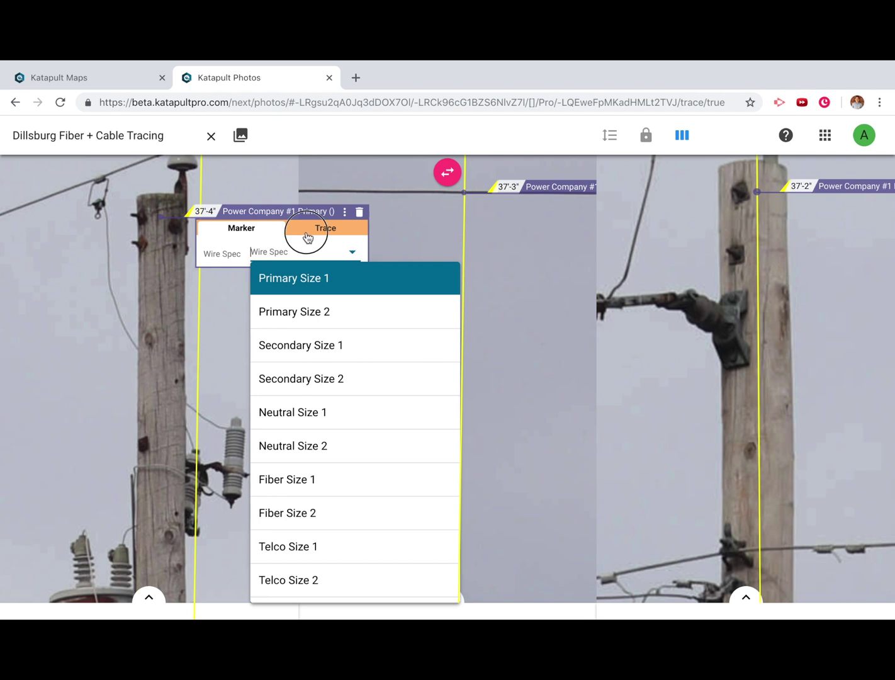
left_click(354, 280)
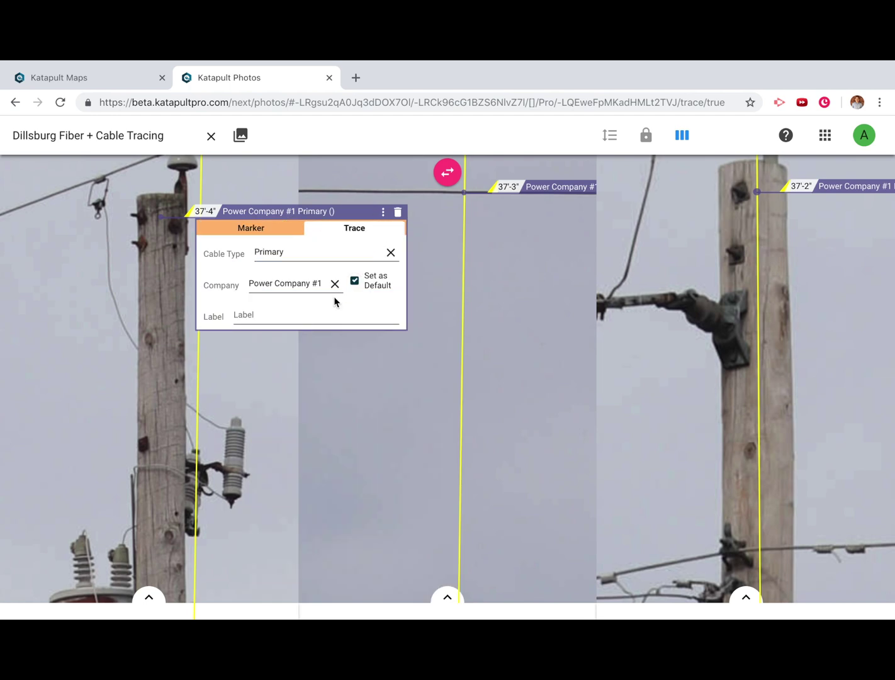
left_click(220, 389)
scroll(794, 387, "down", 3)
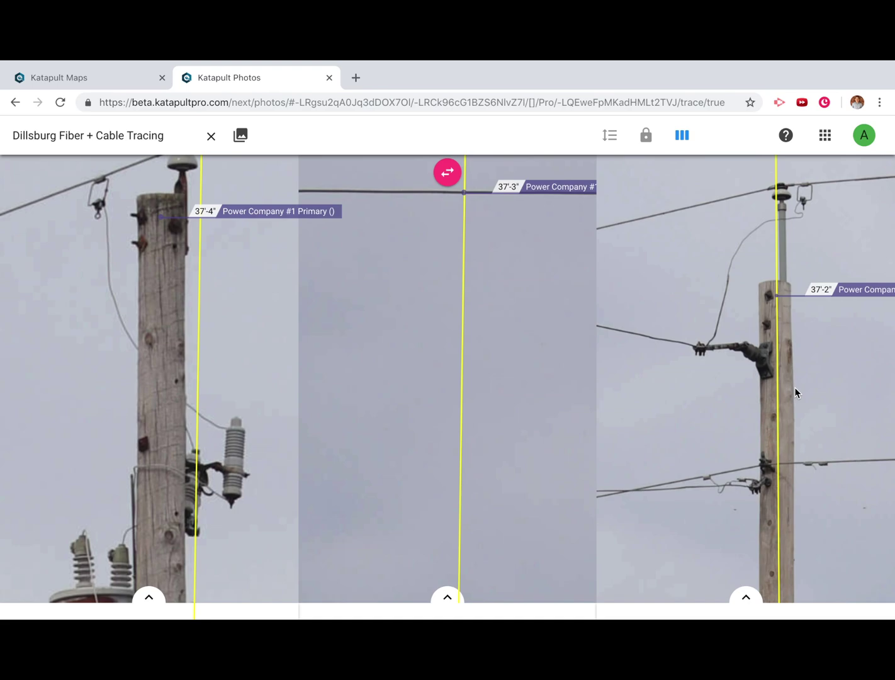
Trace the lower wire on the right pole, midspan and left pole as a Neutral cable.
left_click(777, 463)
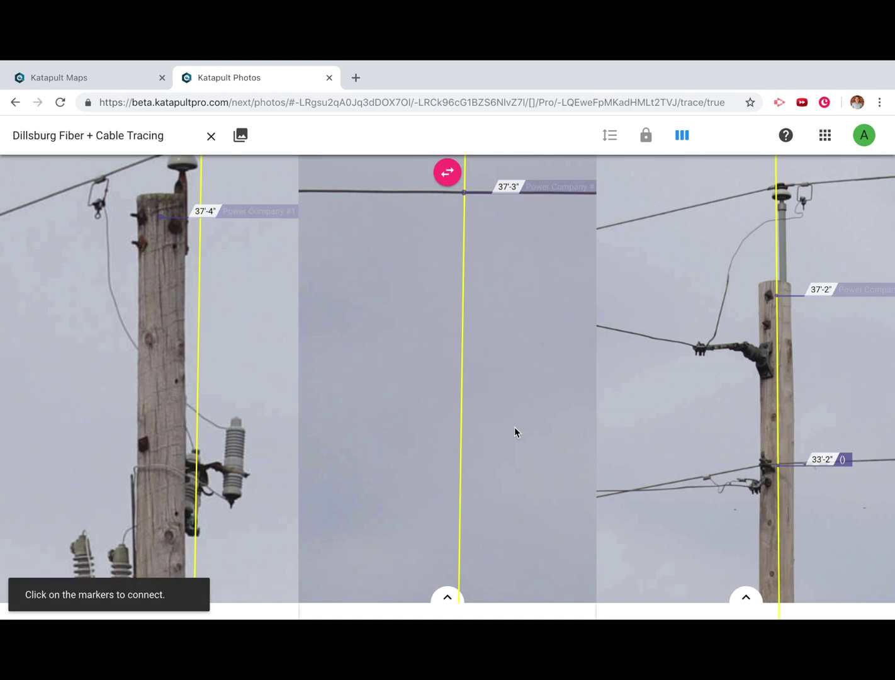
scroll(457, 261, "up", 5)
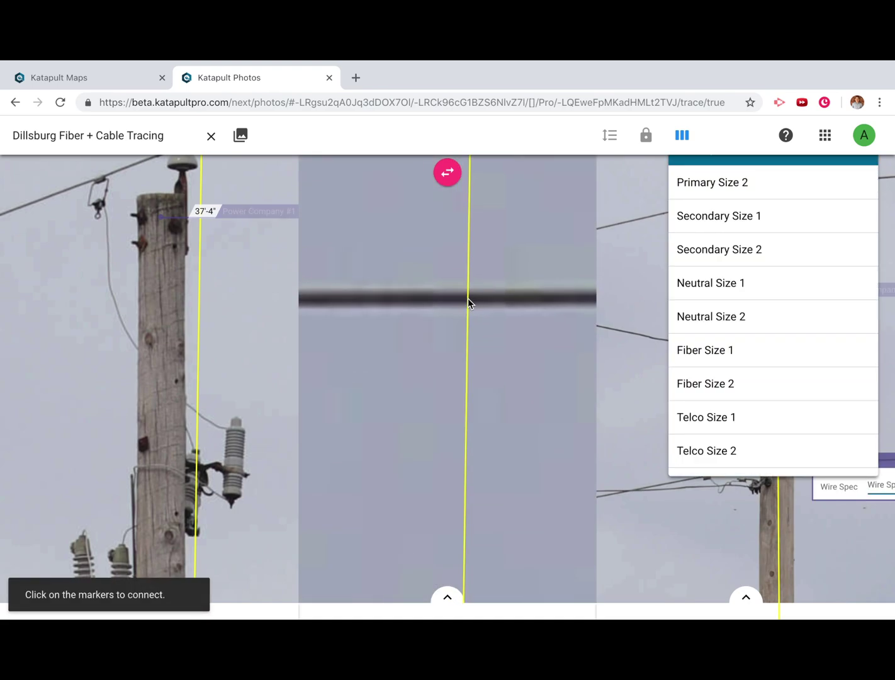
left_click(468, 299)
scroll(147, 291, "up", 5)
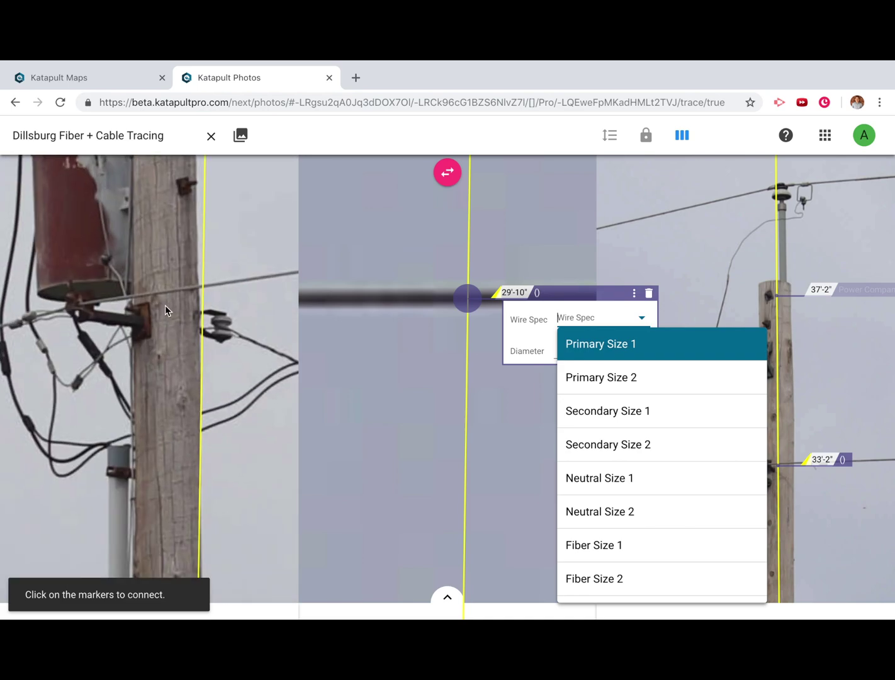
left_click(162, 308)
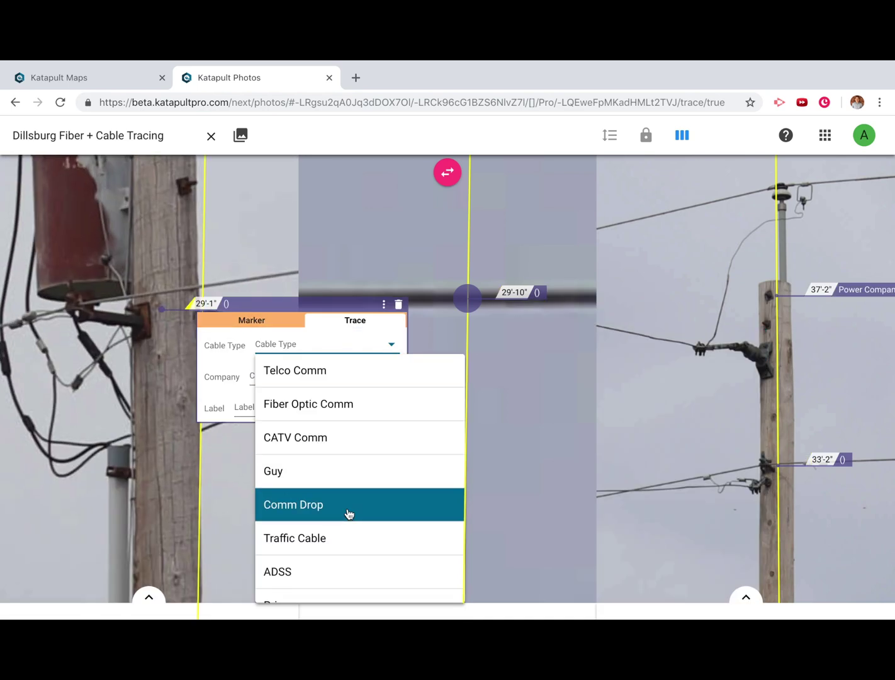
scroll(350, 515, "down", 2)
left_click(334, 537)
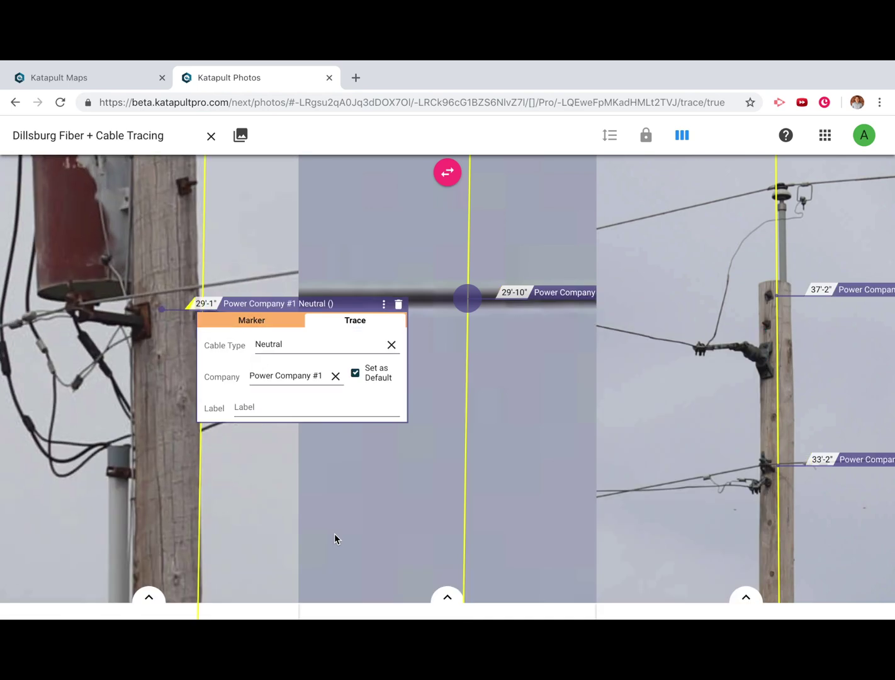
left_click(165, 371)
scroll(165, 371, "down", 5)
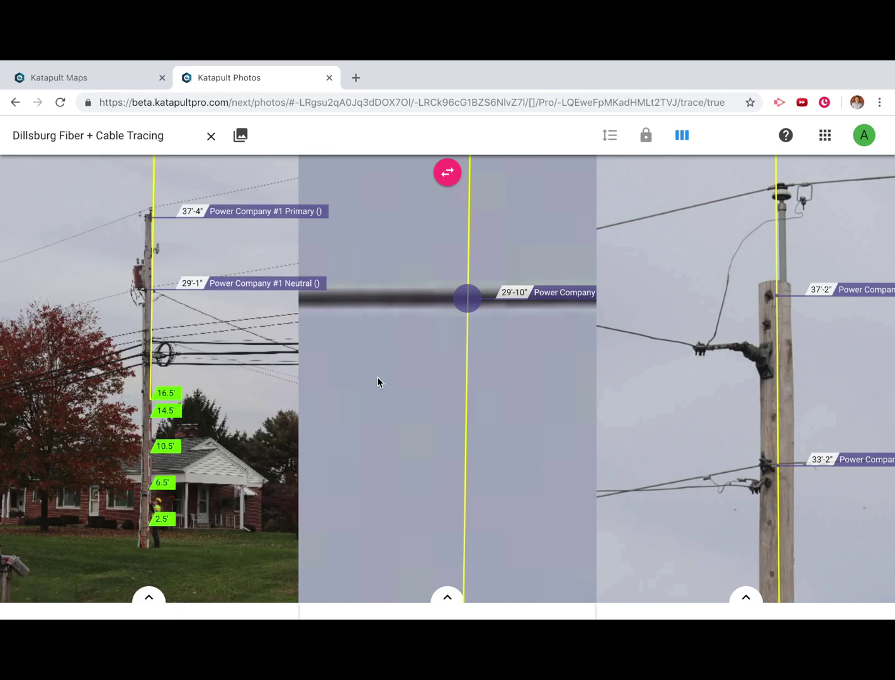
scroll(399, 385, "down", 4)
scroll(418, 395, "down", 4)
scroll(683, 329, "down", 5)
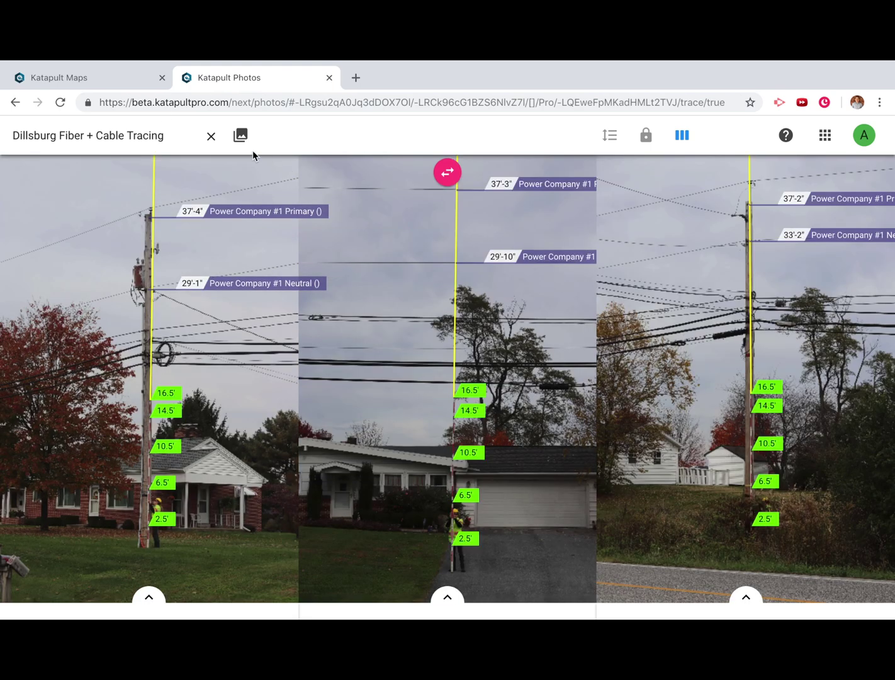
From the map, open the next span's photos in reversed order and enter connect mode.
left_click(84, 78)
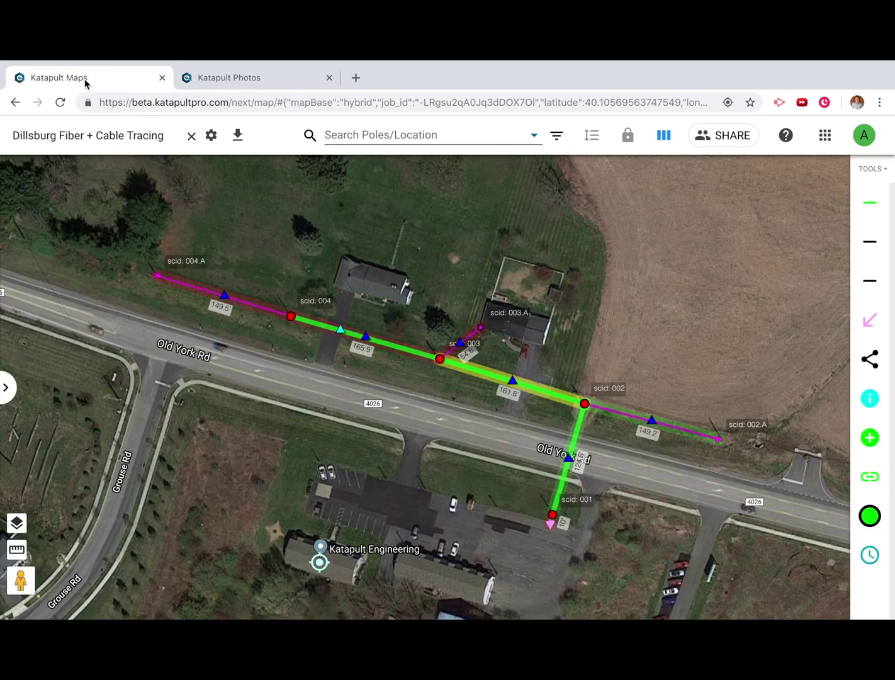
left_click(386, 346)
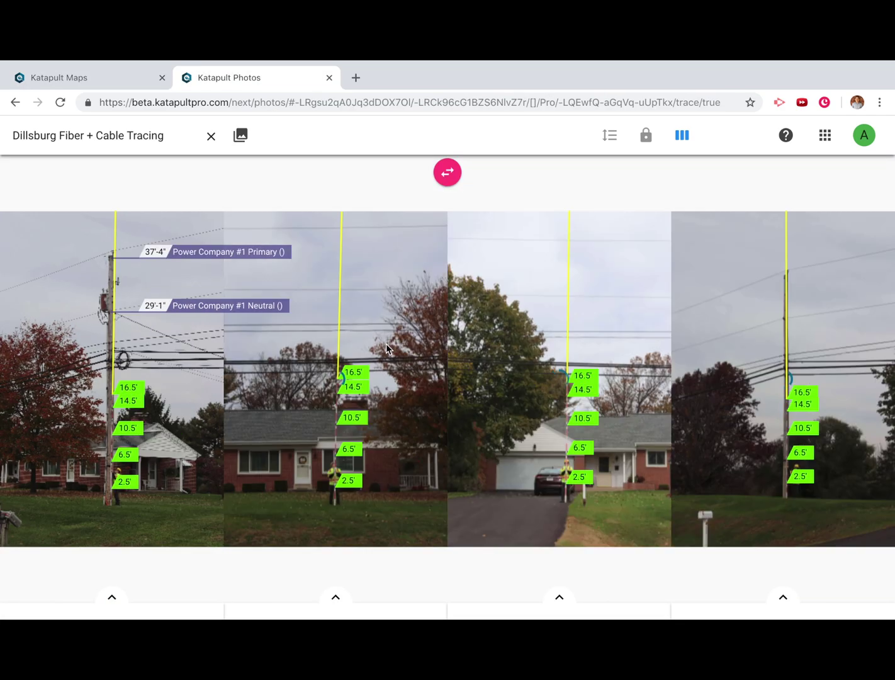
left_click(446, 173)
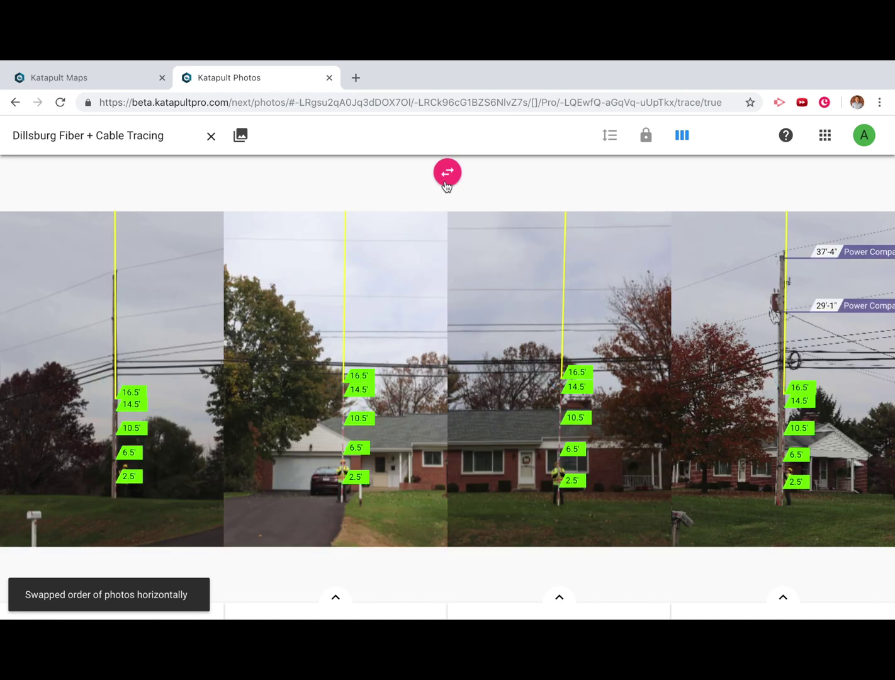
scroll(830, 255, "up", 3)
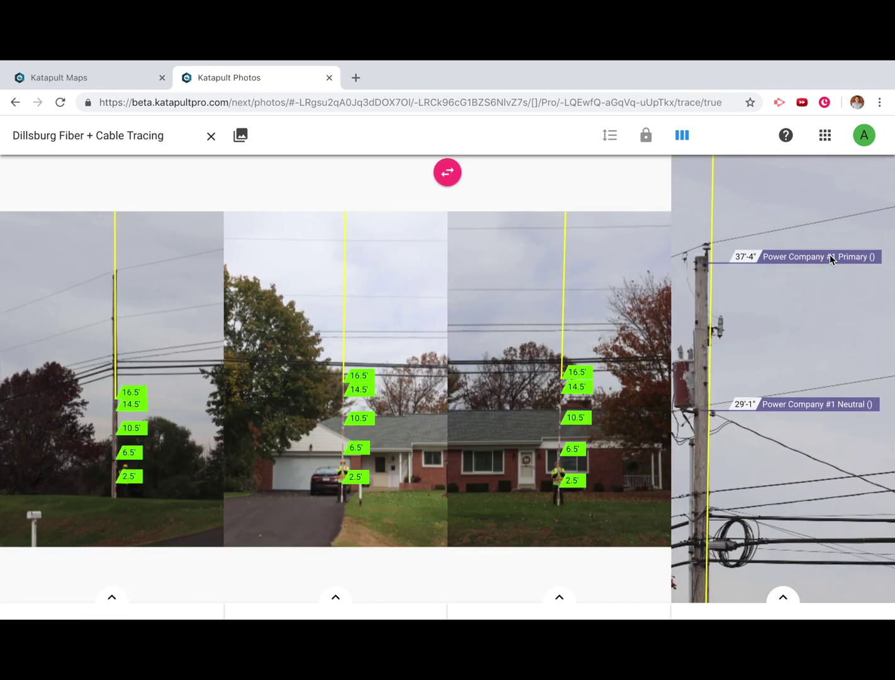
left_click(830, 258)
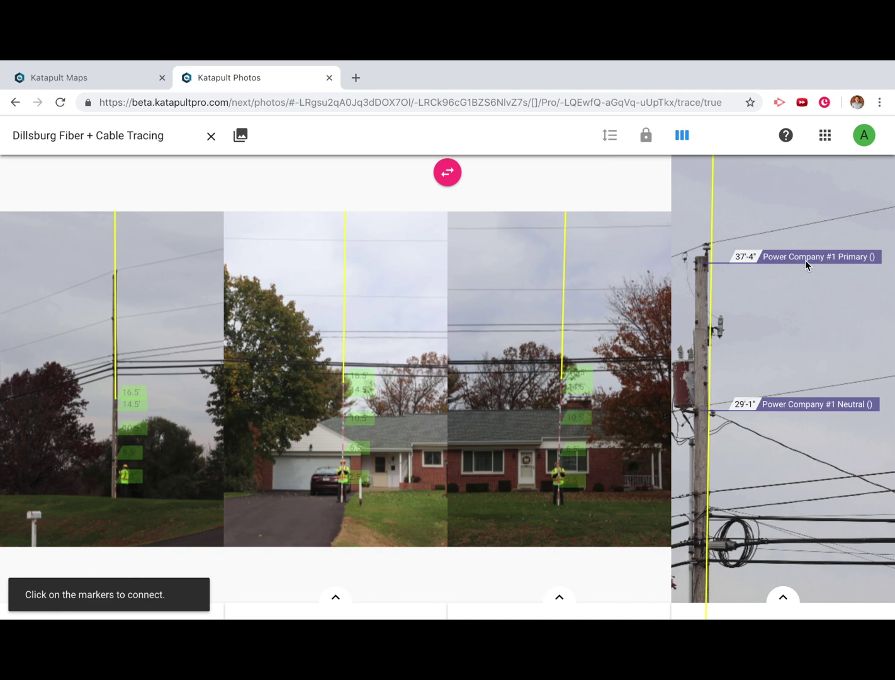
Extend the existing Primary trace across the second photo and the first pole.
left_click(804, 260)
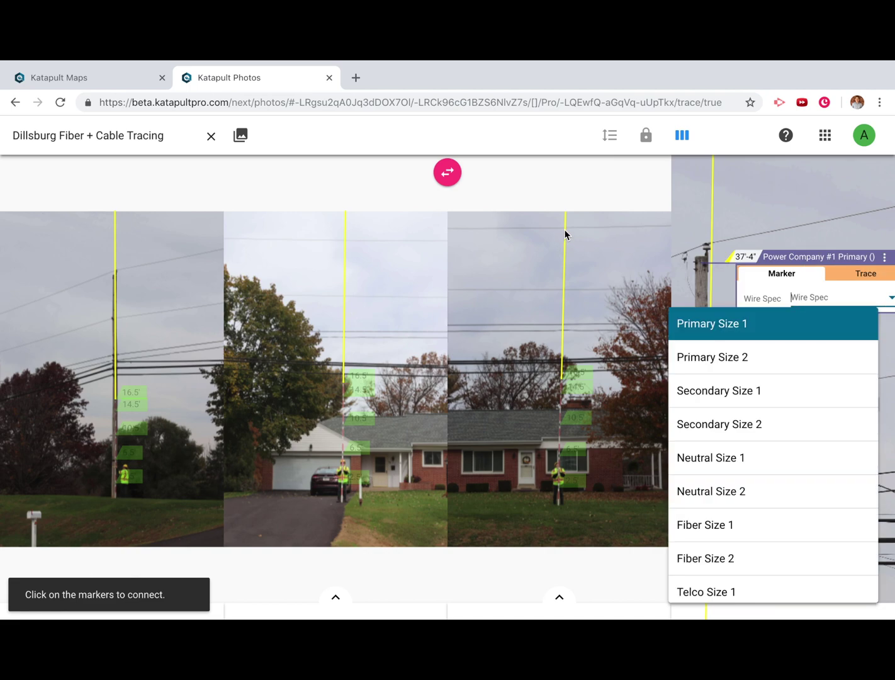
scroll(565, 231, "up", 3)
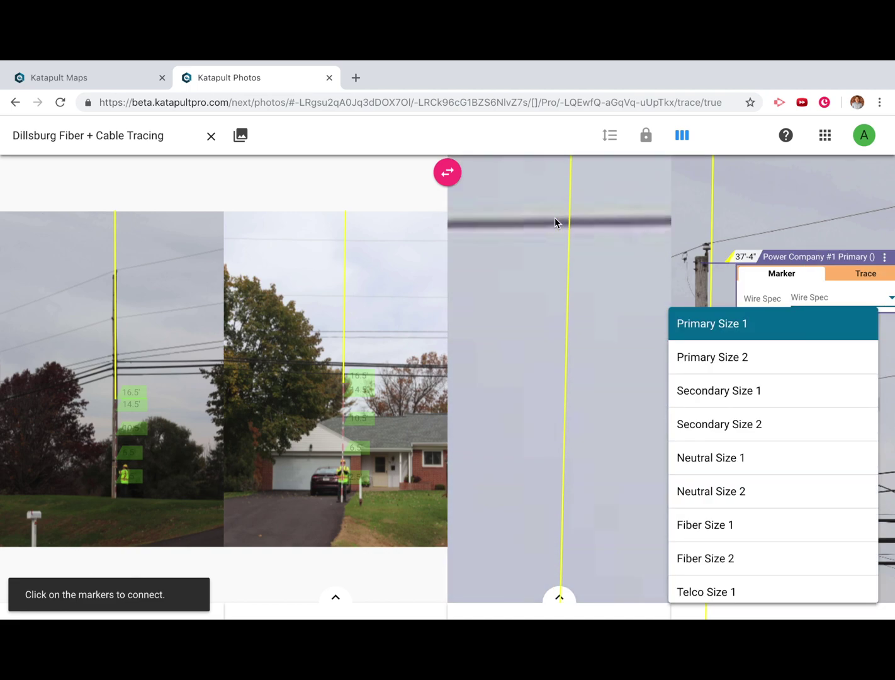
left_click(603, 233)
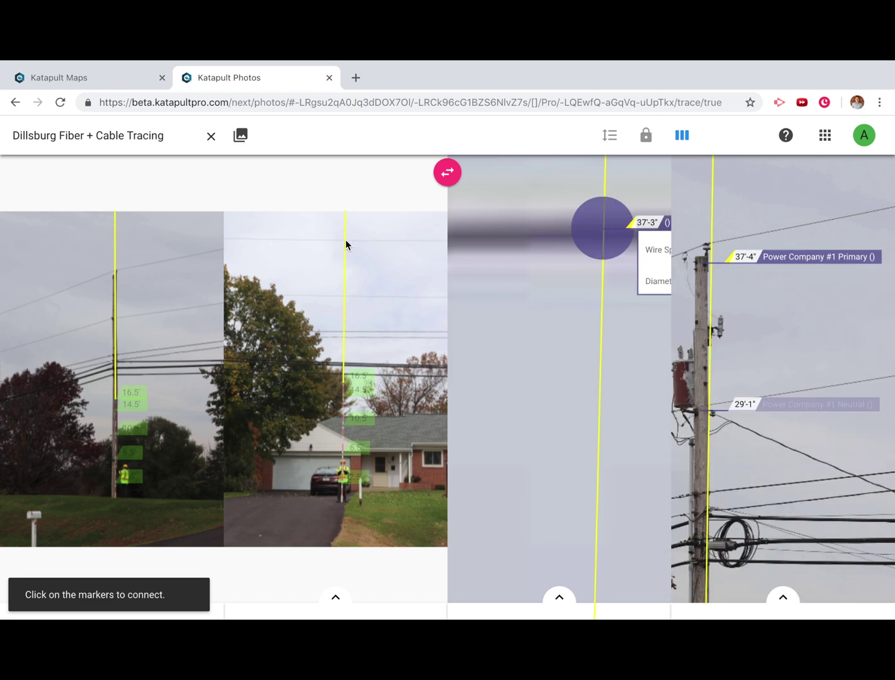
scroll(346, 244, "up", 3)
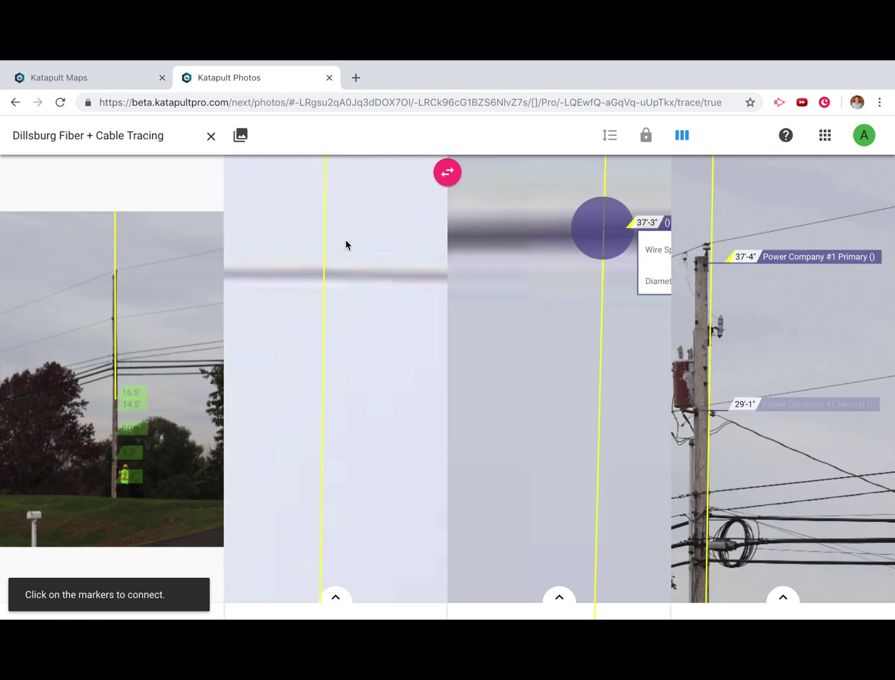
left_click(318, 283)
scroll(112, 277, "up", 3)
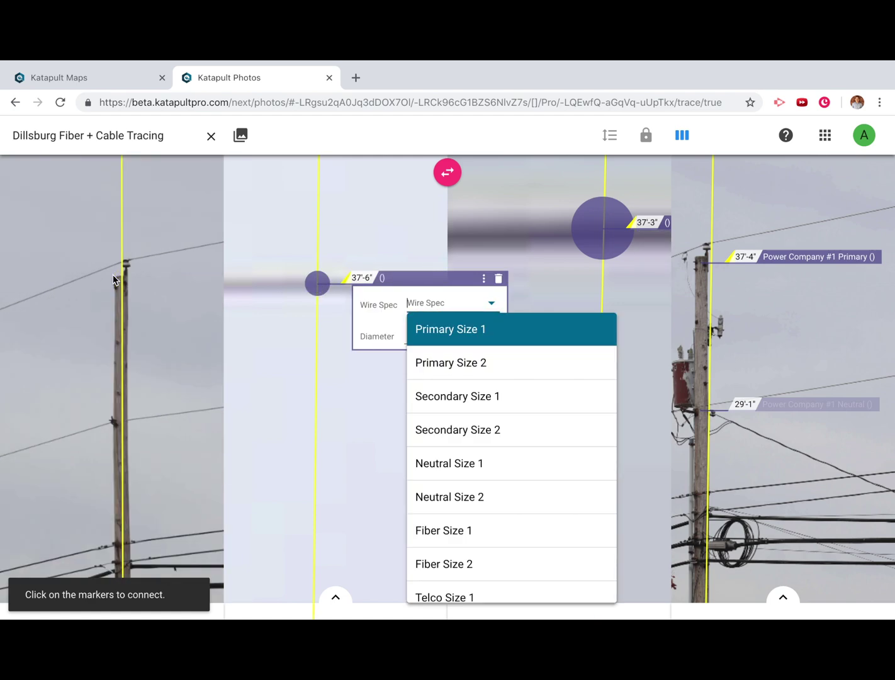
scroll(112, 280, "up", 1)
scroll(135, 292, "up", 3)
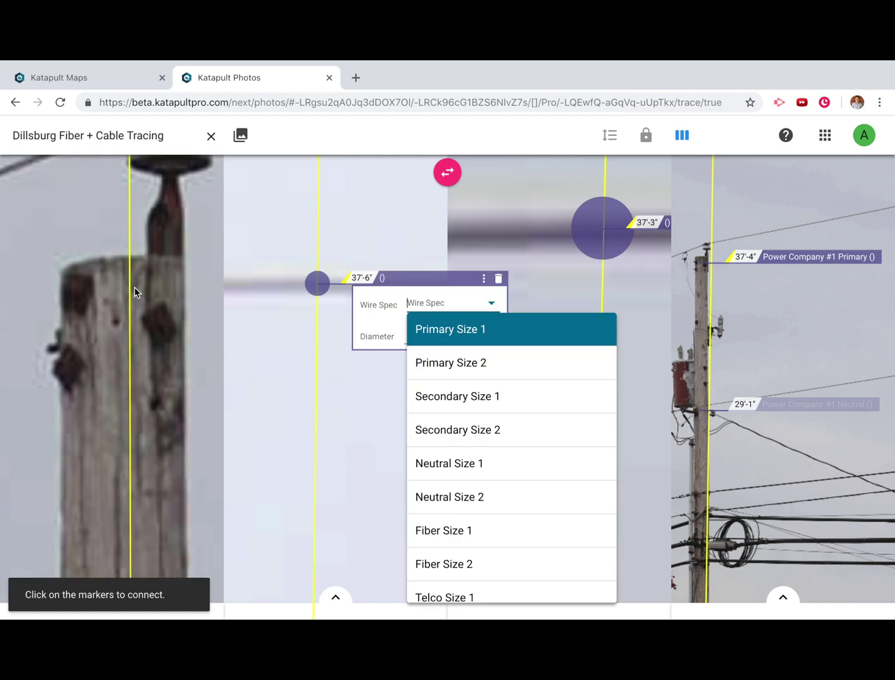
left_click(130, 289)
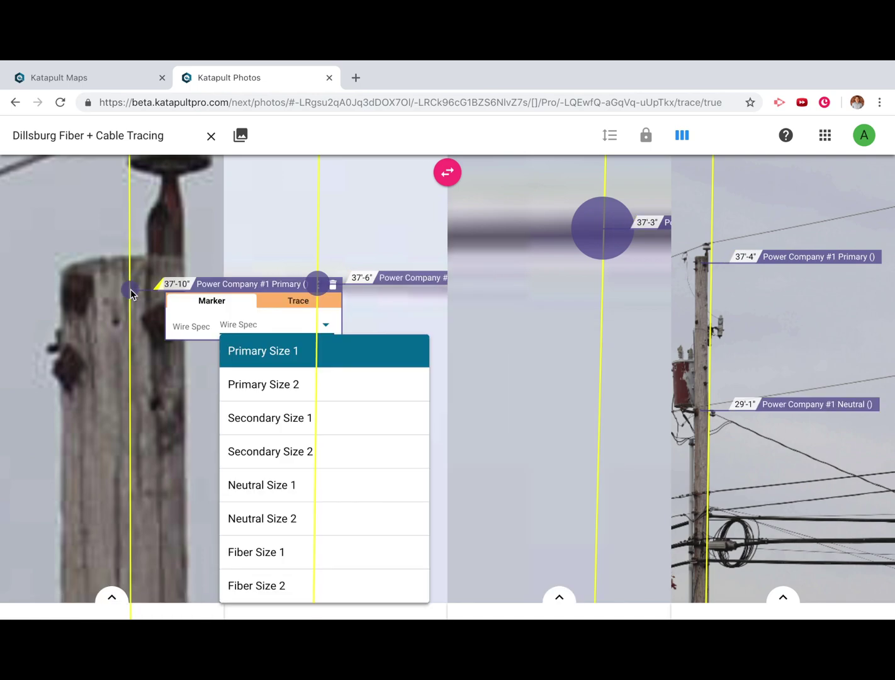
left_click(98, 334)
scroll(99, 335, "down", 2)
scroll(98, 334, "down", 4)
scroll(351, 411, "down", 2)
scroll(351, 411, "down", 3)
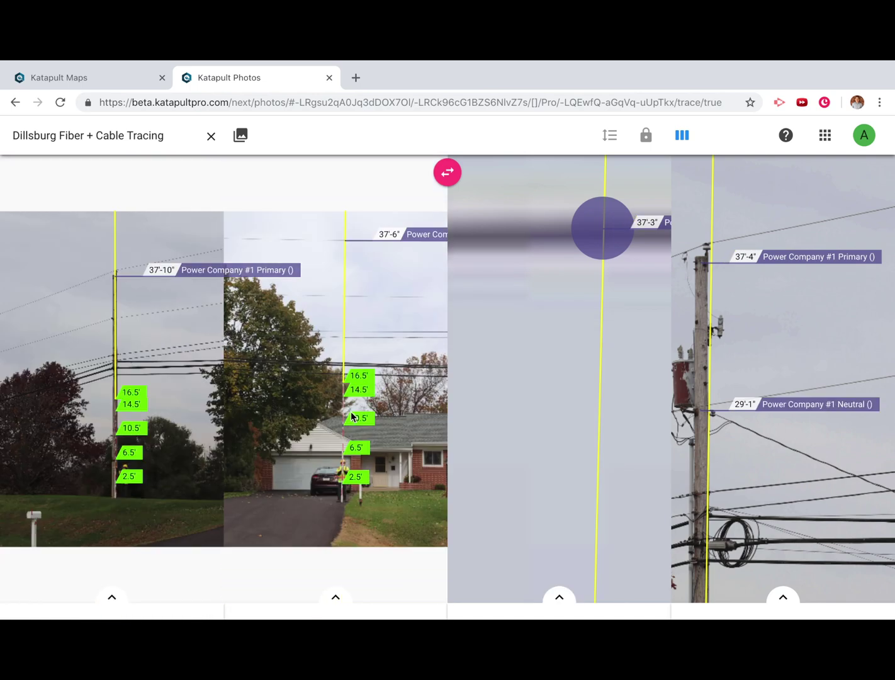
scroll(560, 350, "down", 5)
Trace the neutral from the last pole through the third and second photos to the first pole.
left_click(797, 404)
scroll(535, 262, "up", 3)
left_click(540, 271)
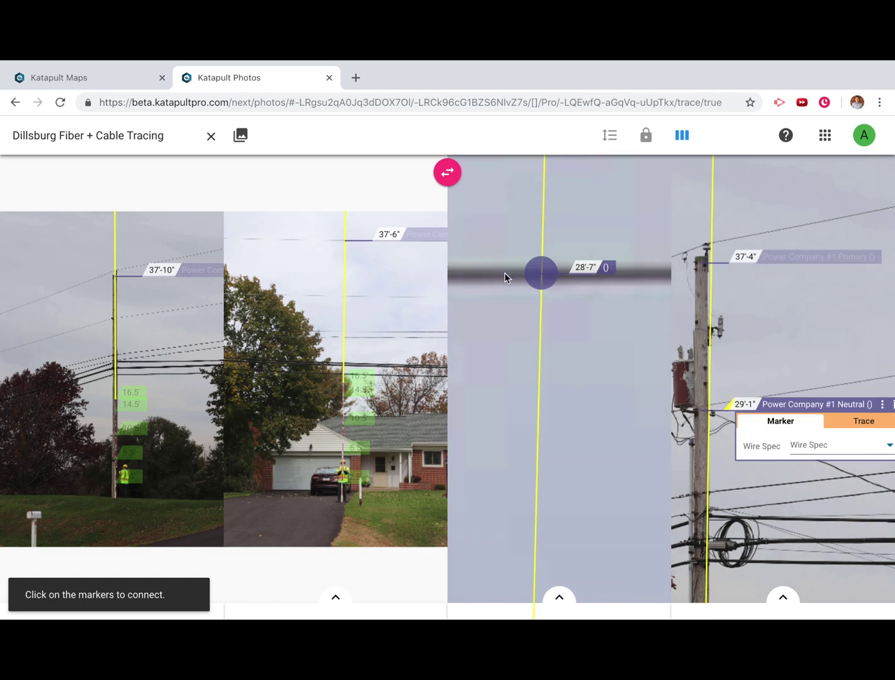
scroll(343, 299, "up", 3)
scroll(344, 299, "up", 2)
left_click(346, 299)
scroll(113, 317, "up", 3)
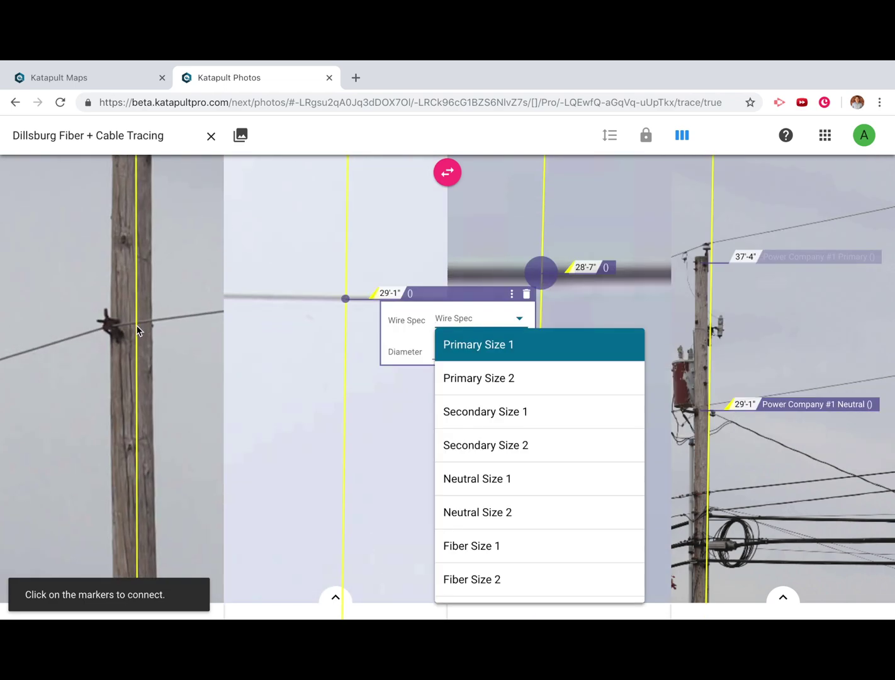
left_click(113, 319)
scroll(113, 284, "down", 5)
scroll(358, 305, "down", 5)
scroll(651, 380, "down", 5)
scroll(769, 350, "down", 5)
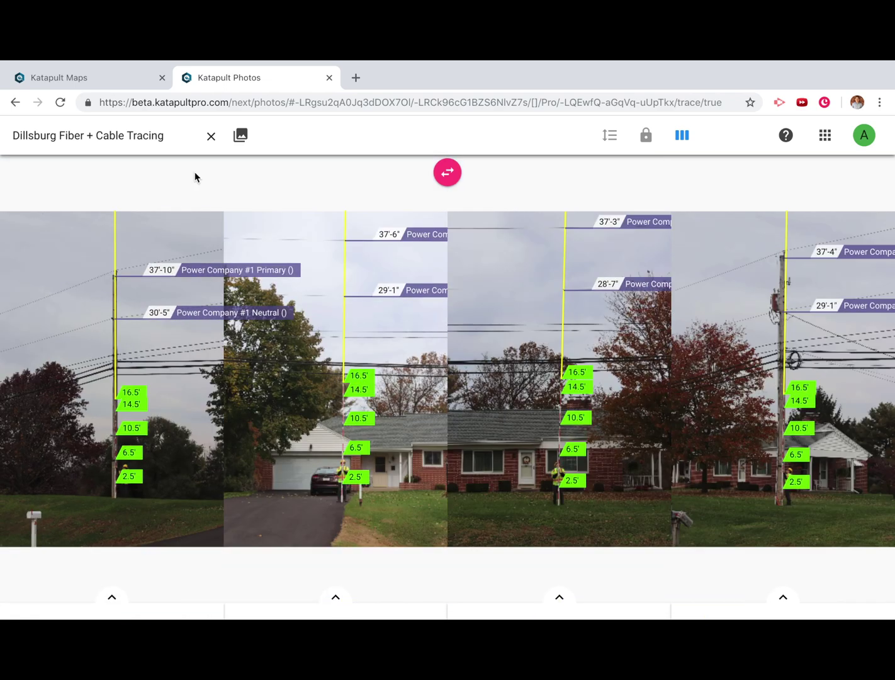
Open the next span's photos from the map with the left and right photos swapped.
left_click(63, 78)
left_click(479, 372)
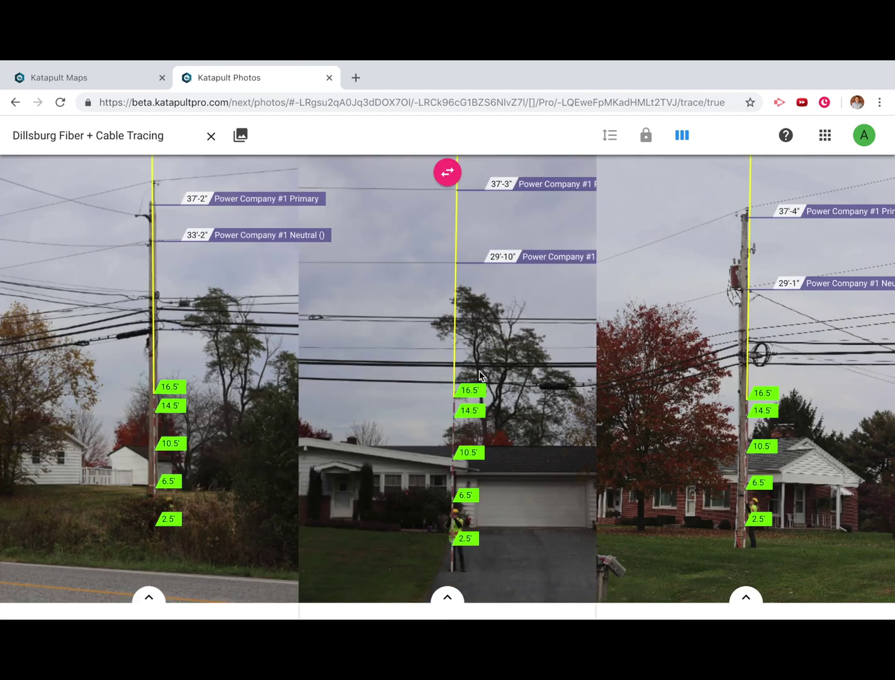
left_click(446, 178)
scroll(734, 199, "up", 5)
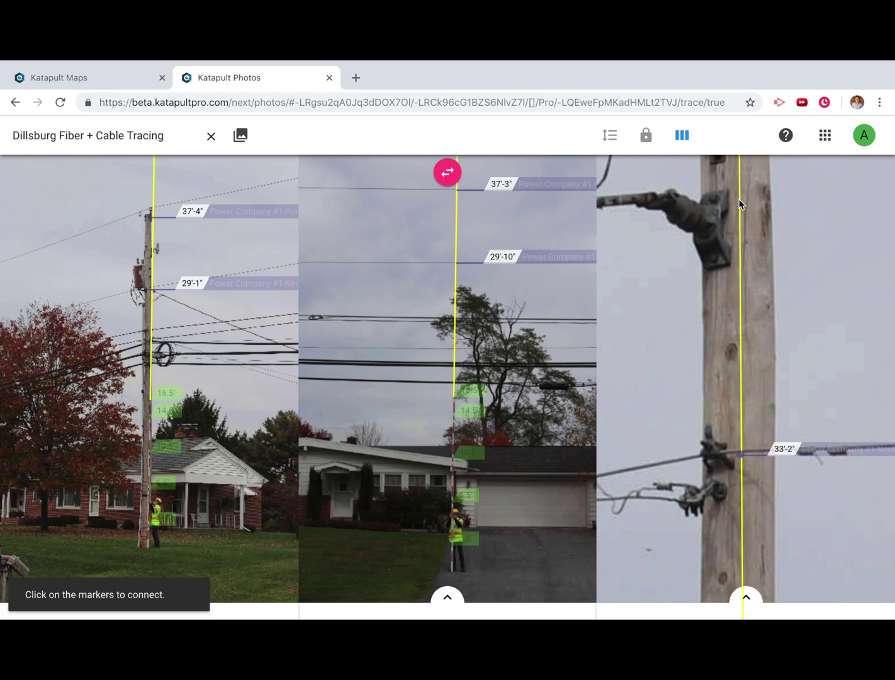
On the far pole, add a second Primary marker at 36'-0" and a Neutral marker.
left_click(739, 198)
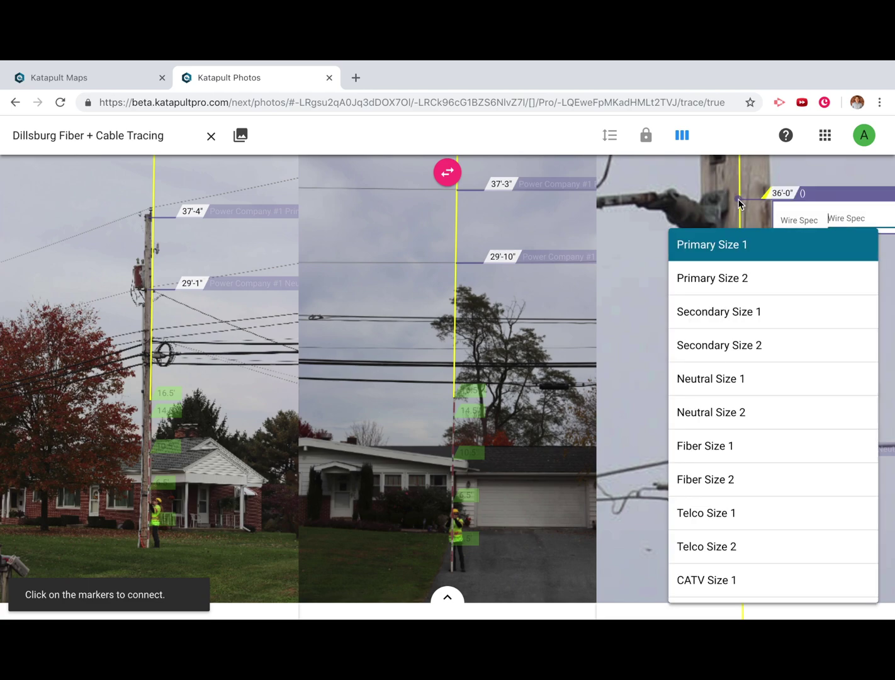
left_click(740, 203)
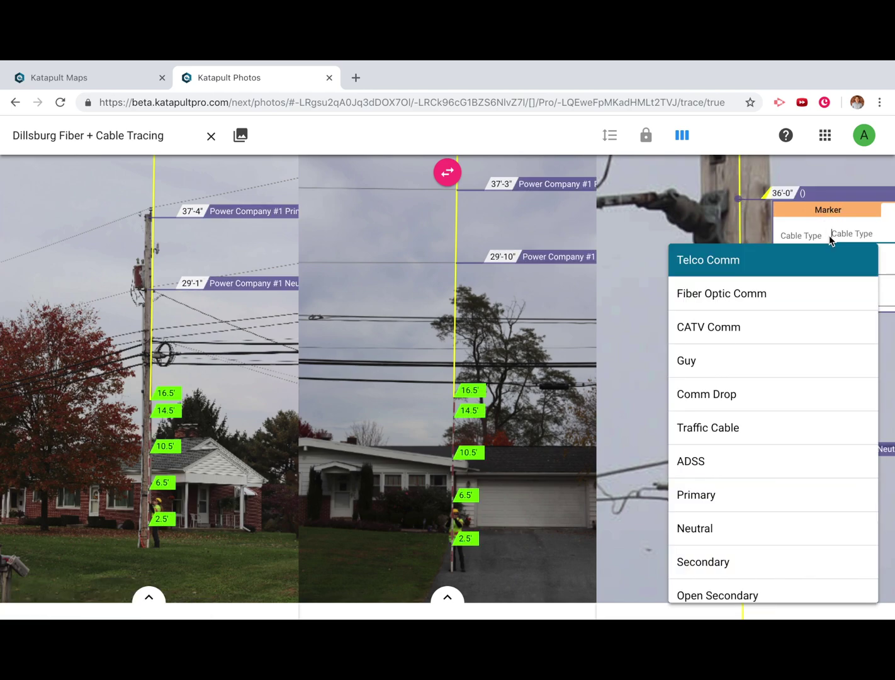
left_click(760, 487)
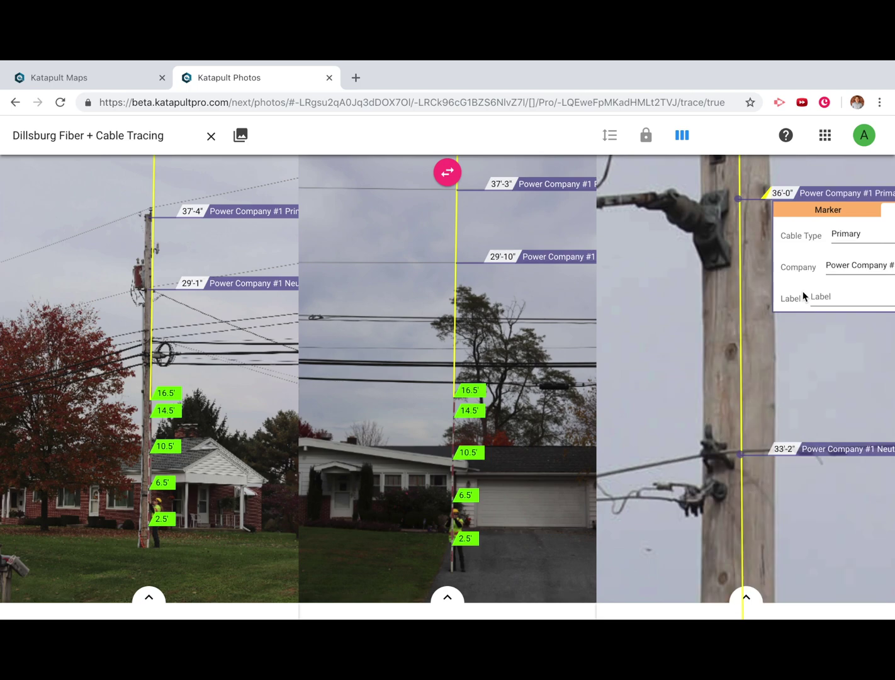
left_click(722, 257)
left_click(732, 369)
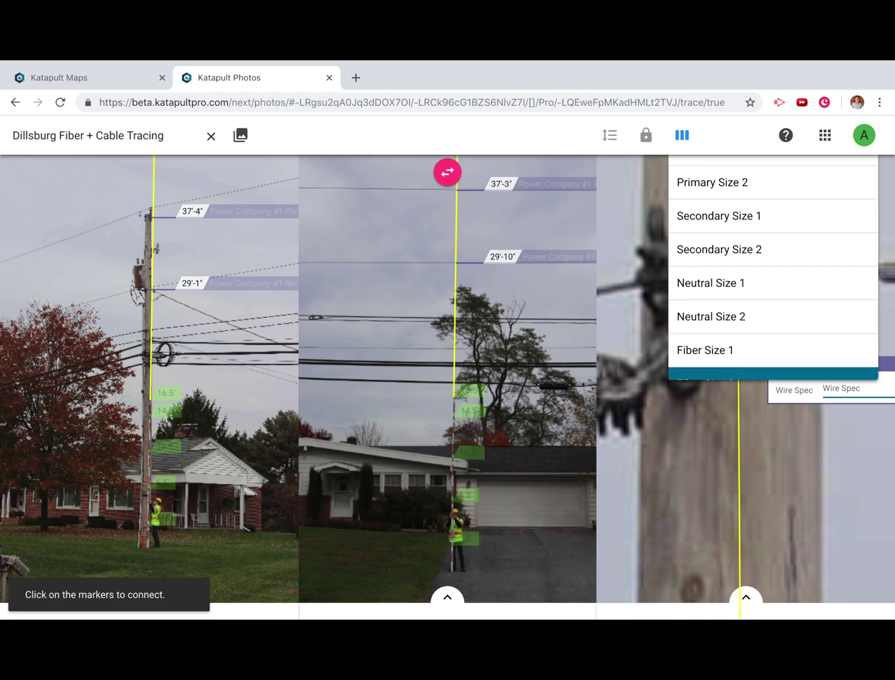
left_click(758, 245)
scroll(758, 241, "down", 3)
left_click(715, 192)
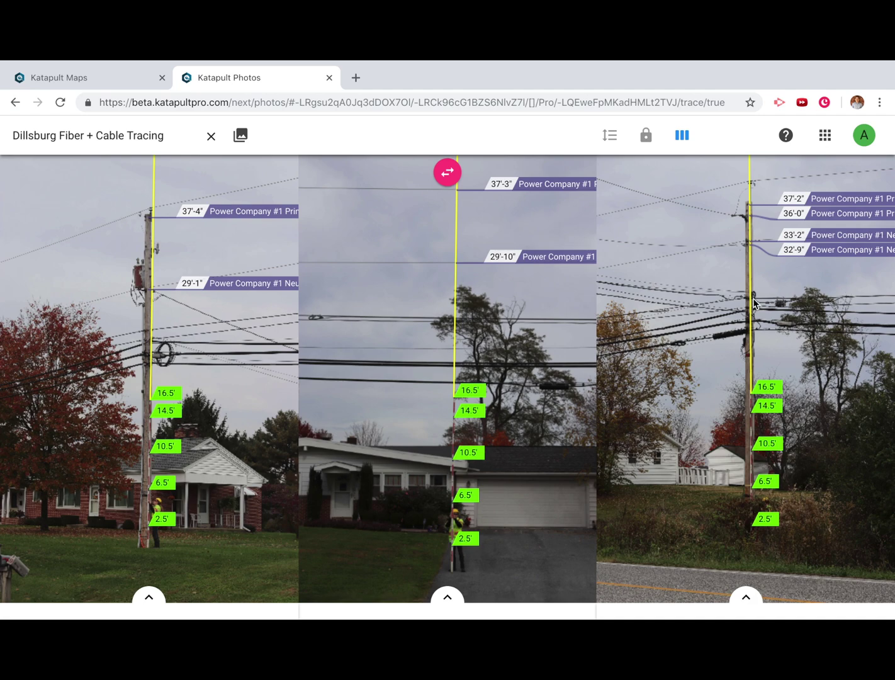
scroll(754, 302, "up", 5)
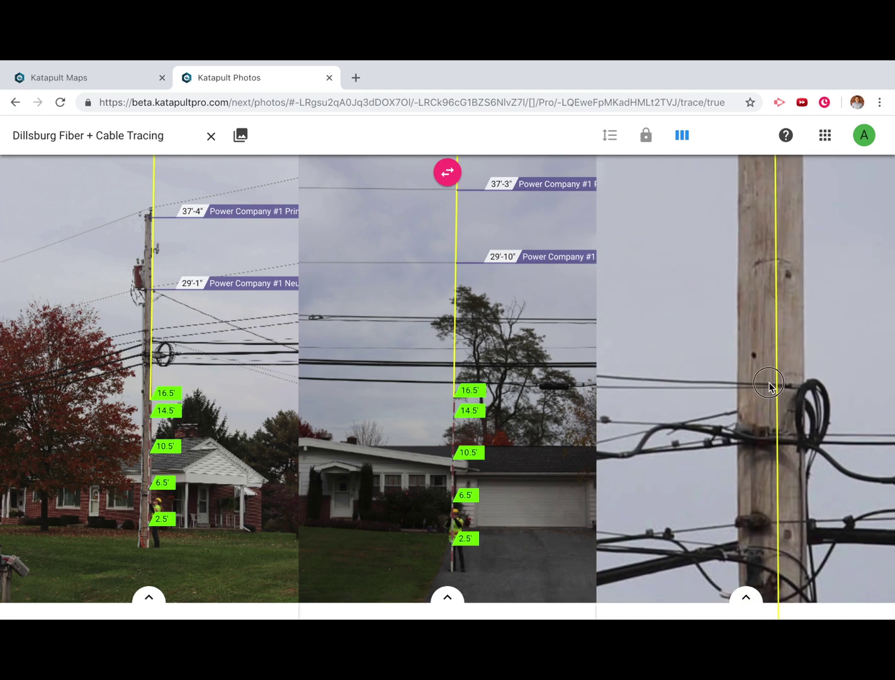
Trace the top communication cable across all three photos as Comcast CATV Comm.
left_click(770, 384)
scroll(467, 343, "up", 5)
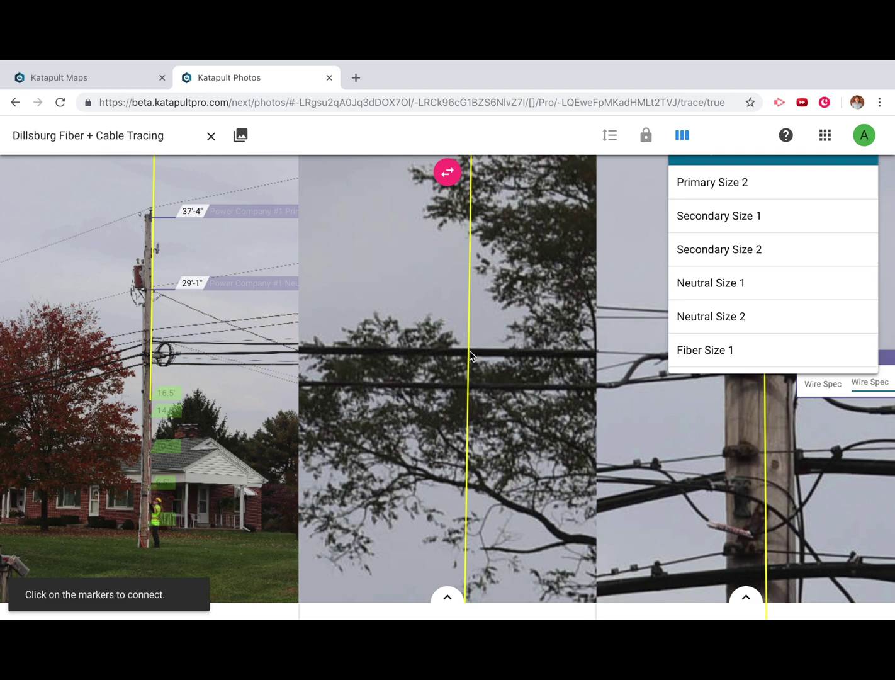
left_click(471, 357)
scroll(147, 332, "up", 5)
left_click(189, 297)
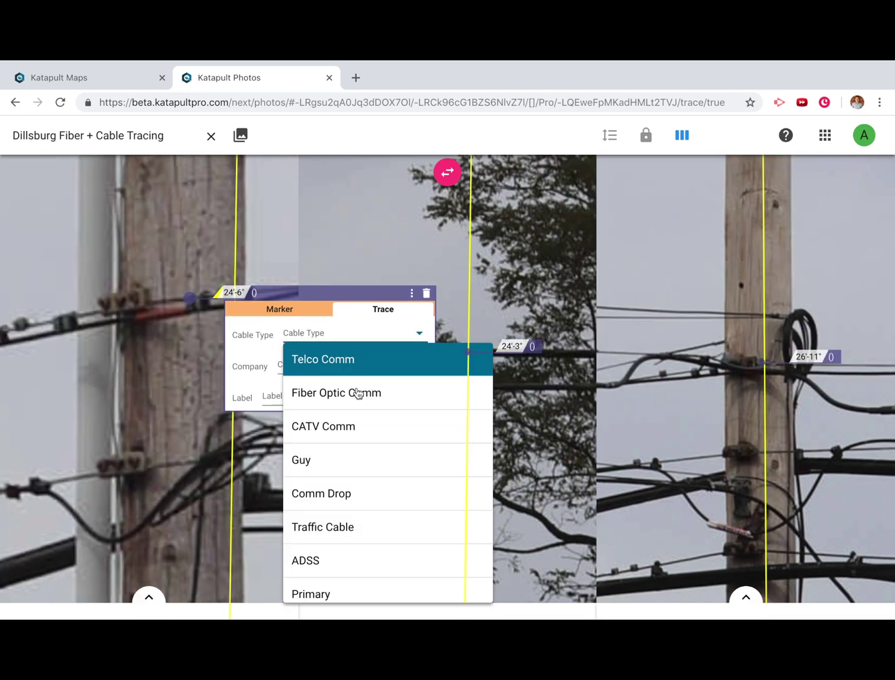
left_click(323, 426)
left_click(351, 432)
left_click(554, 349)
left_click(615, 420)
type("0.75")
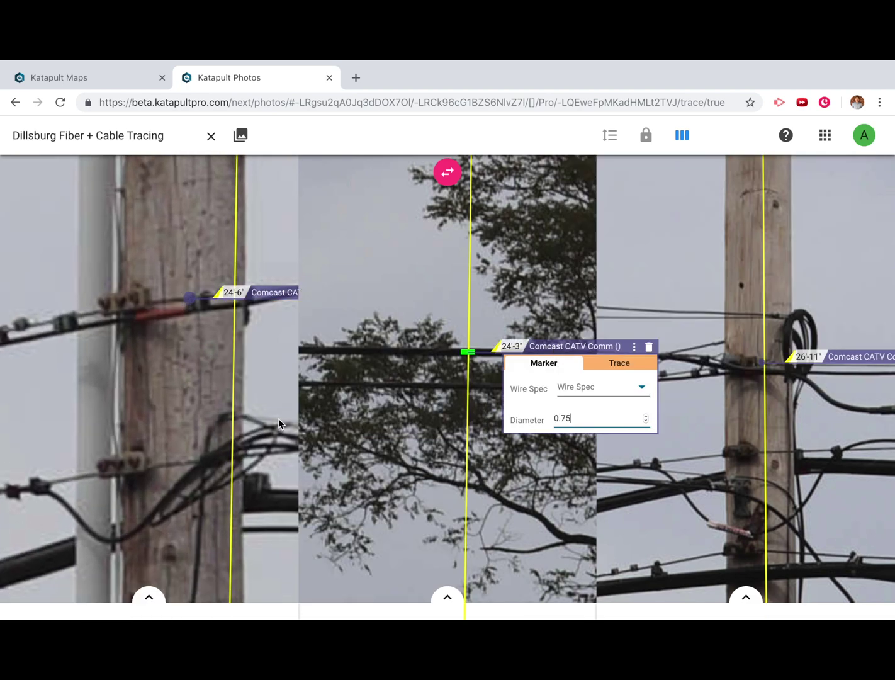
Trace the next cable across the photos as Verizon Fiber Optic Comm, with a midspan diameter.
left_click(183, 458)
left_click(467, 384)
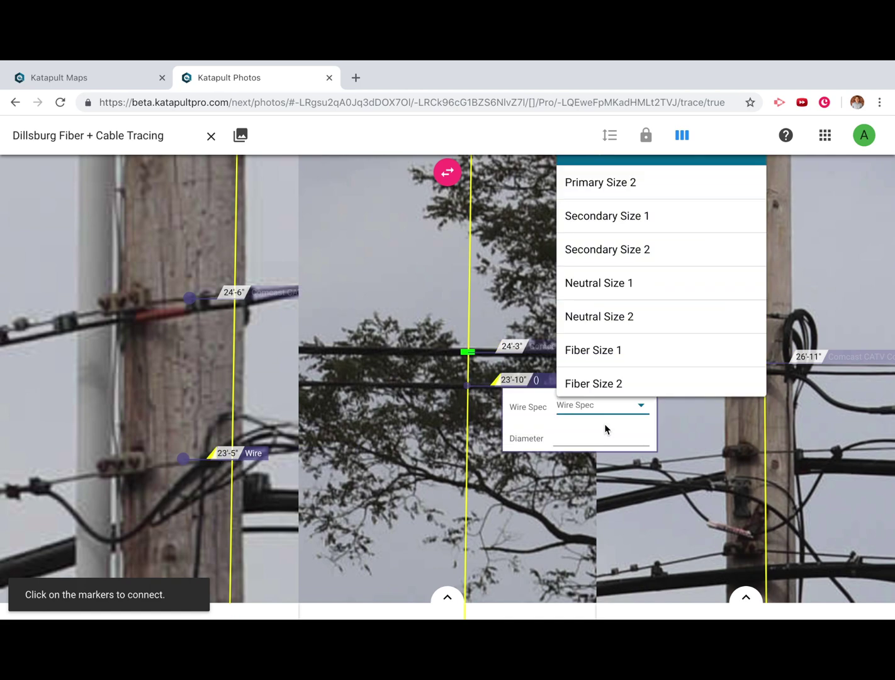
left_click(606, 434)
type("0.5")
left_click(766, 456)
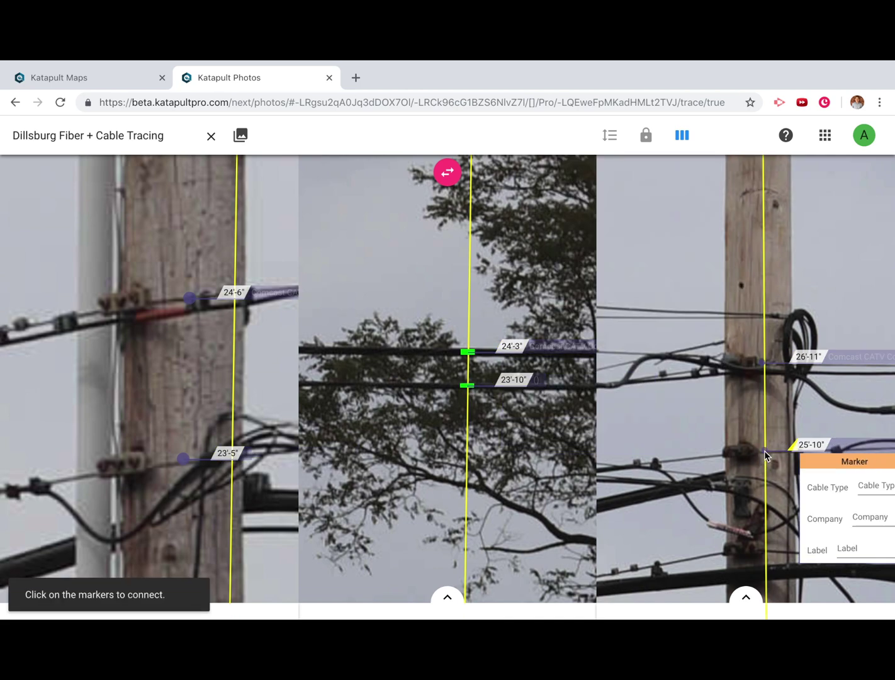
left_click(871, 487)
left_click(745, 184)
left_click(694, 222)
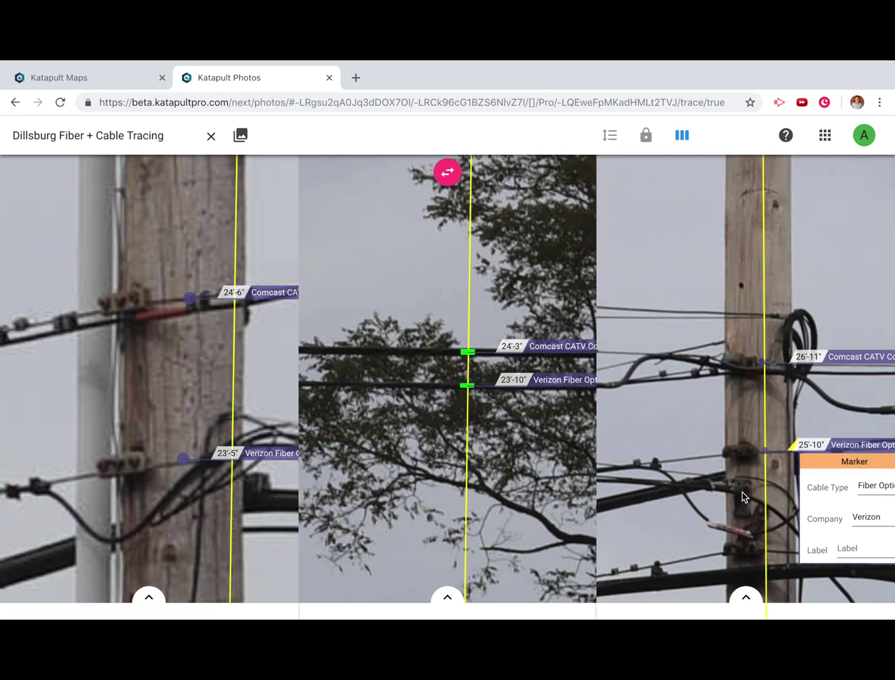
Trace the lower cable as a Verizon Telco Comm, with a midspan diameter.
left_click(765, 455)
scroll(482, 427, "down", 3)
left_click(448, 526)
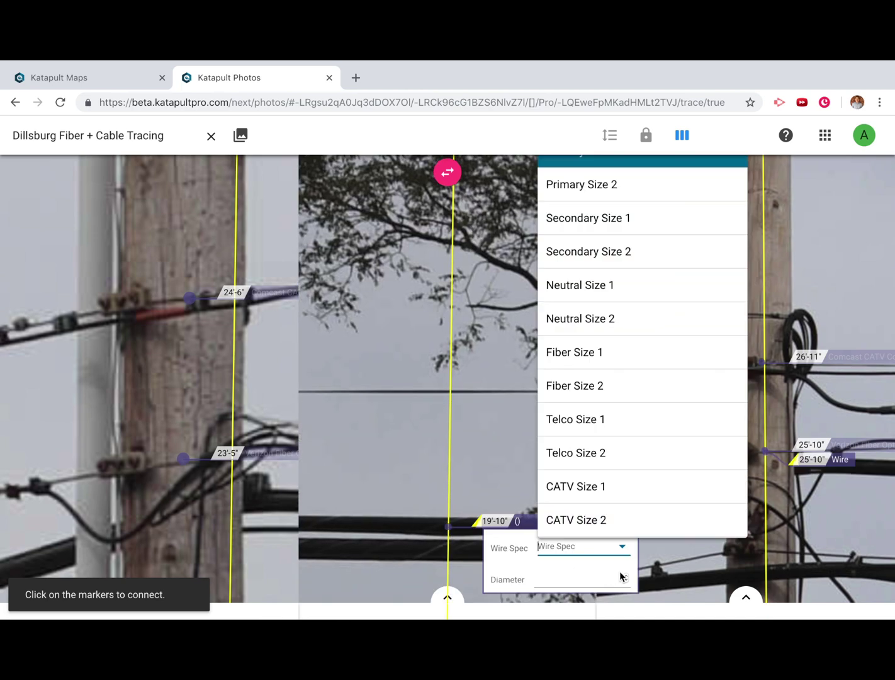
left_click(620, 577)
type("2.25")
left_click(184, 458)
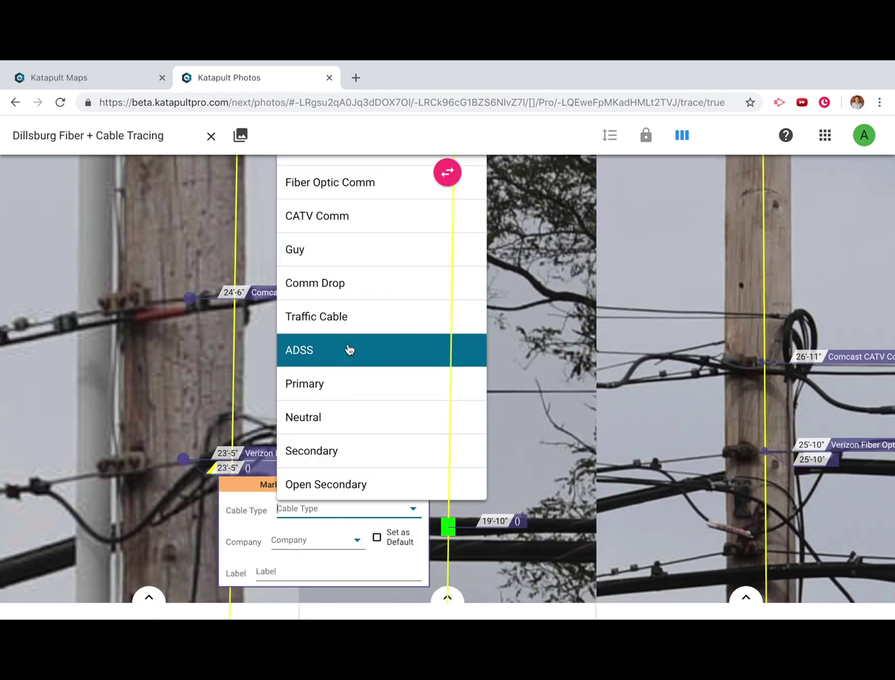
type("te")
left_click(342, 487)
type("ver")
left_click(300, 515)
scroll(150, 523, "down", 3)
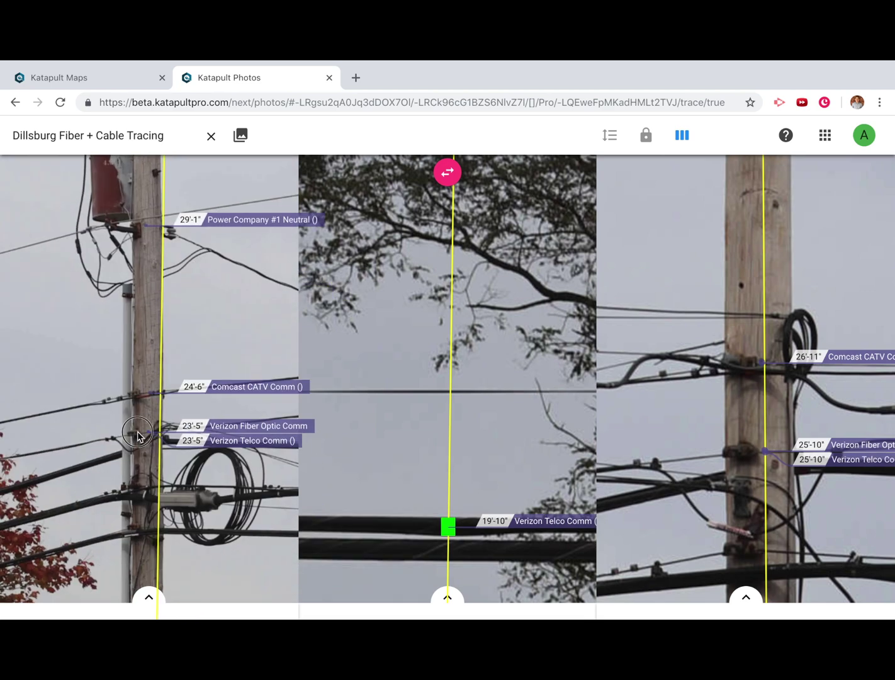
scroll(140, 357, "down", 3)
Mark a new cable on the right pole and correct its diameter value.
left_click(767, 543)
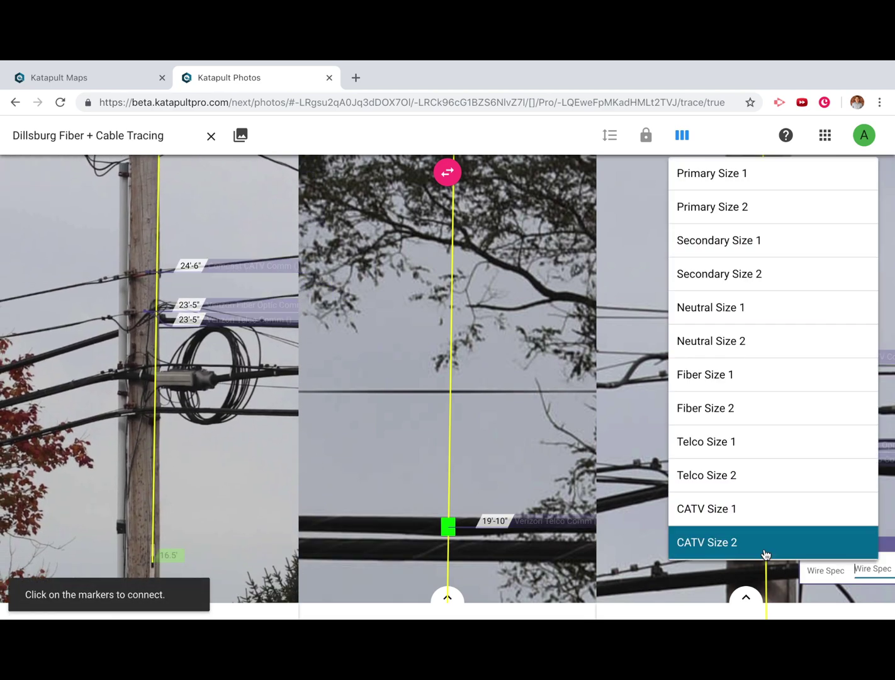
left_click(627, 602)
type("3")
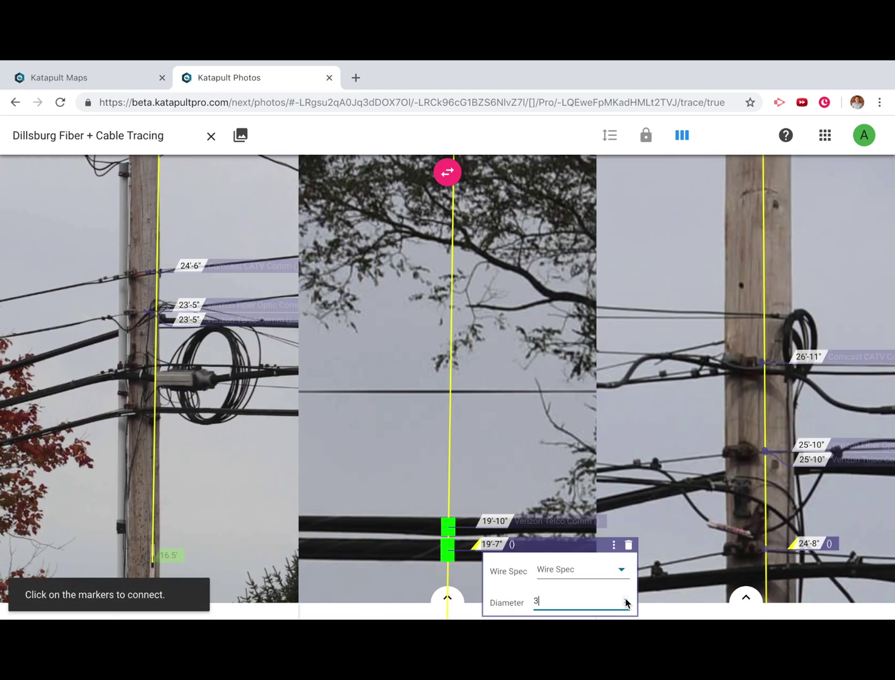
key("BackSpace")
type("2.75")
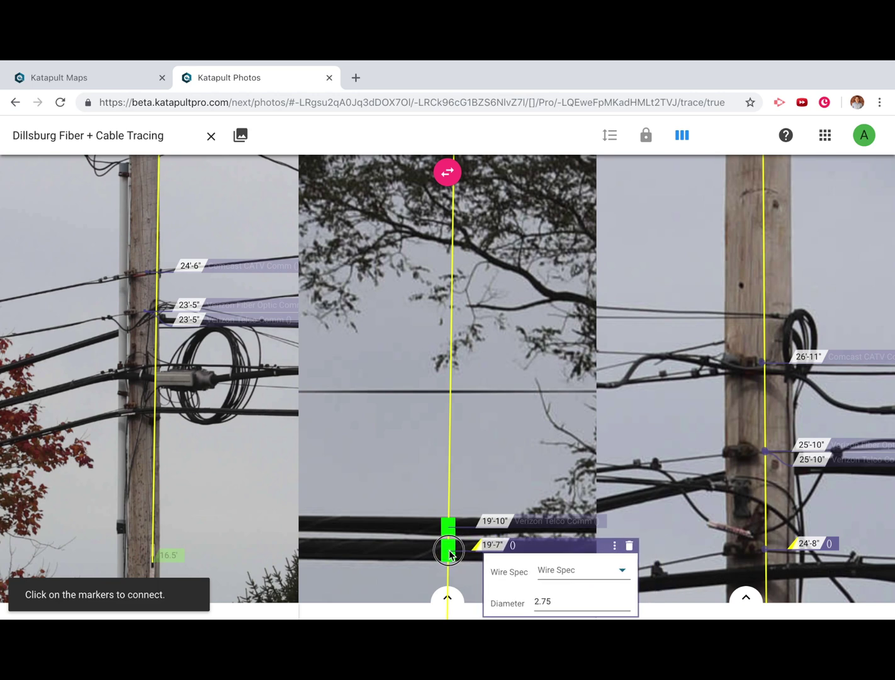
Trace a Verizon Telco Comm cable at 21'-11", 23'-8" and midspan 17'-11".
left_click(148, 373)
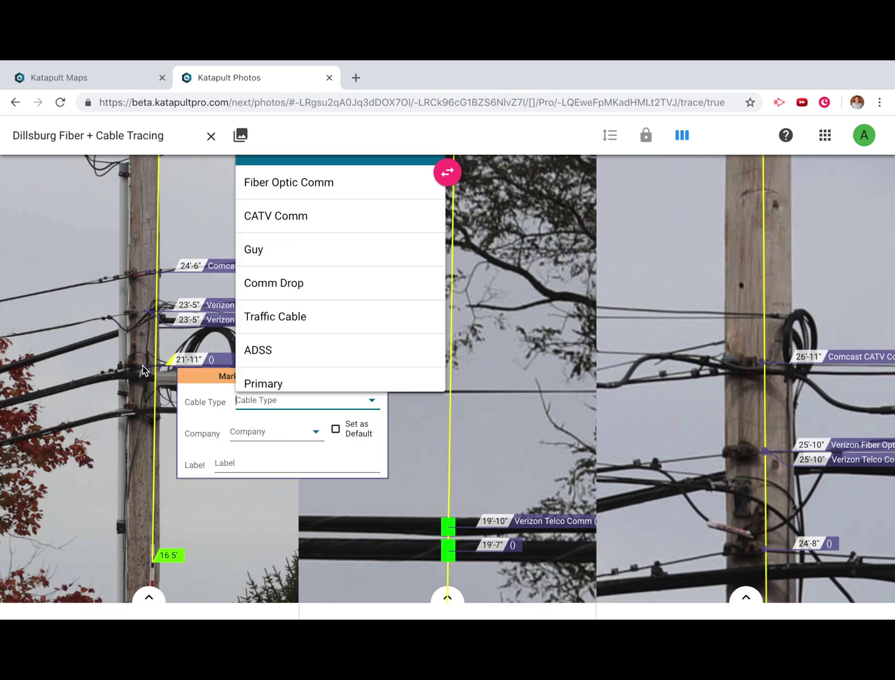
key("Return")
left_click(274, 431)
type("V")
left_click(284, 408)
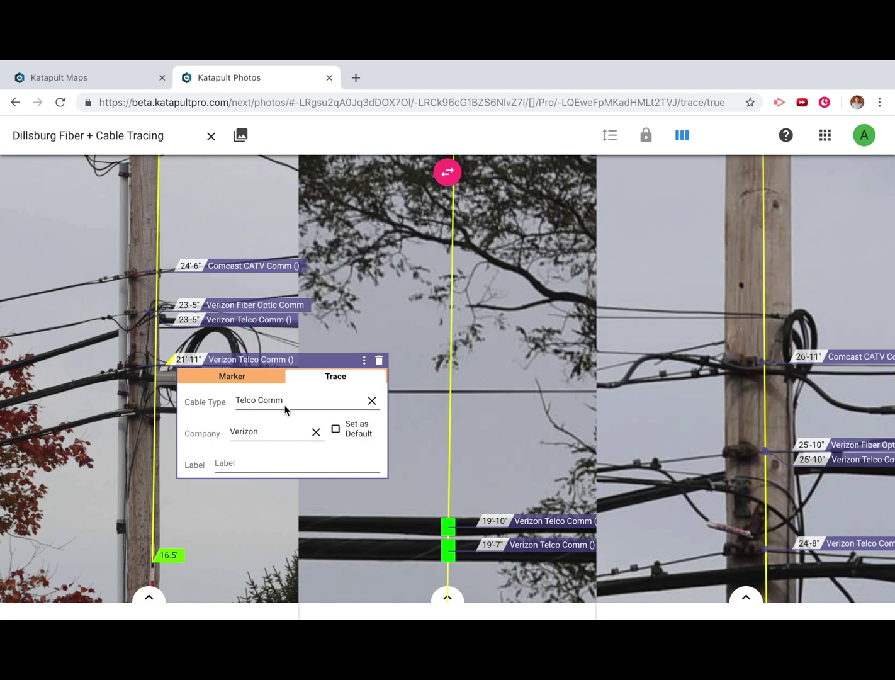
left_click(682, 409)
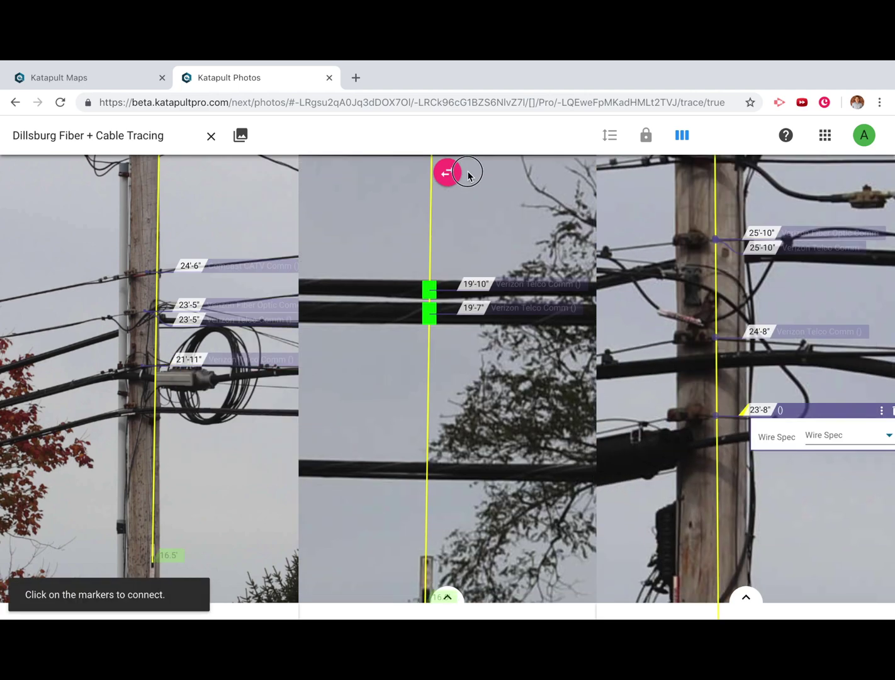
left_click(420, 406)
left_click(596, 450)
type("1.25")
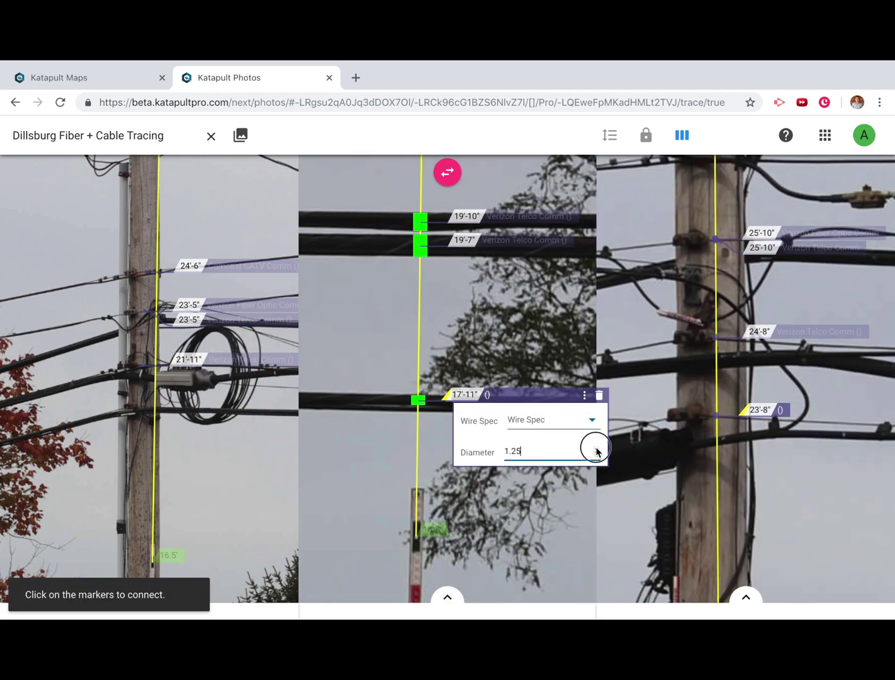
left_click(595, 449)
Add a Verizon Telco Comm cable marker at 20'-10" on the first pole.
left_click(143, 411)
type("te")
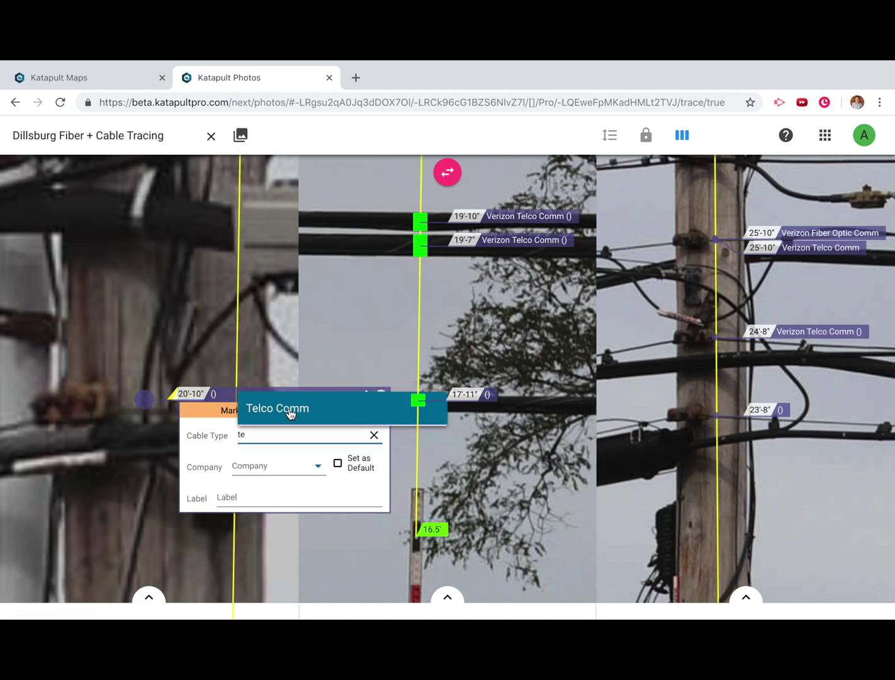
left_click(288, 410)
type("ver")
left_click(297, 438)
scroll(150, 294, "up", 3)
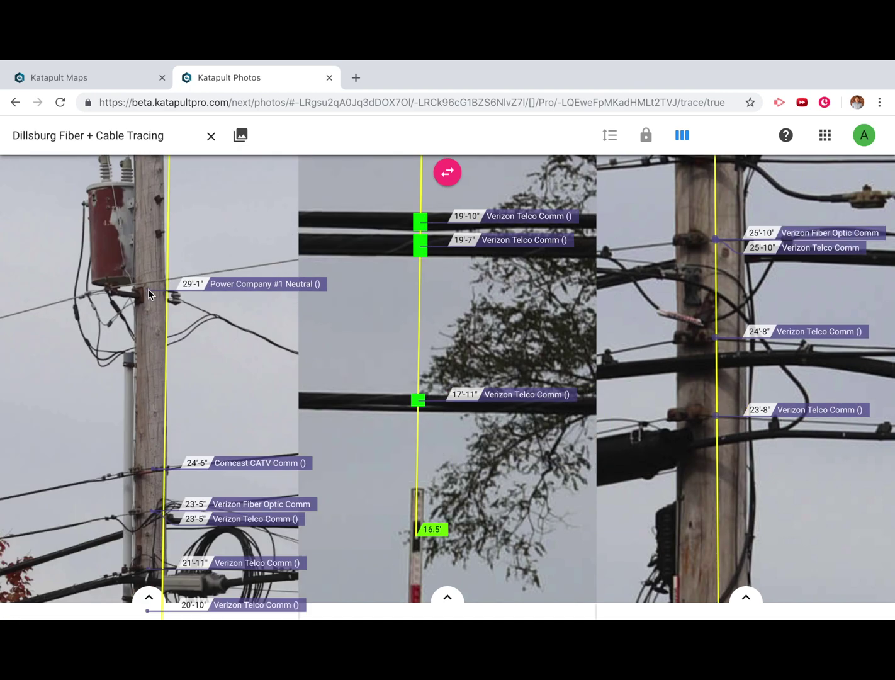
scroll(144, 287, "up", 2)
Add a Secondary cable marker at 29'-1" on the first pole.
left_click(147, 293)
type("se")
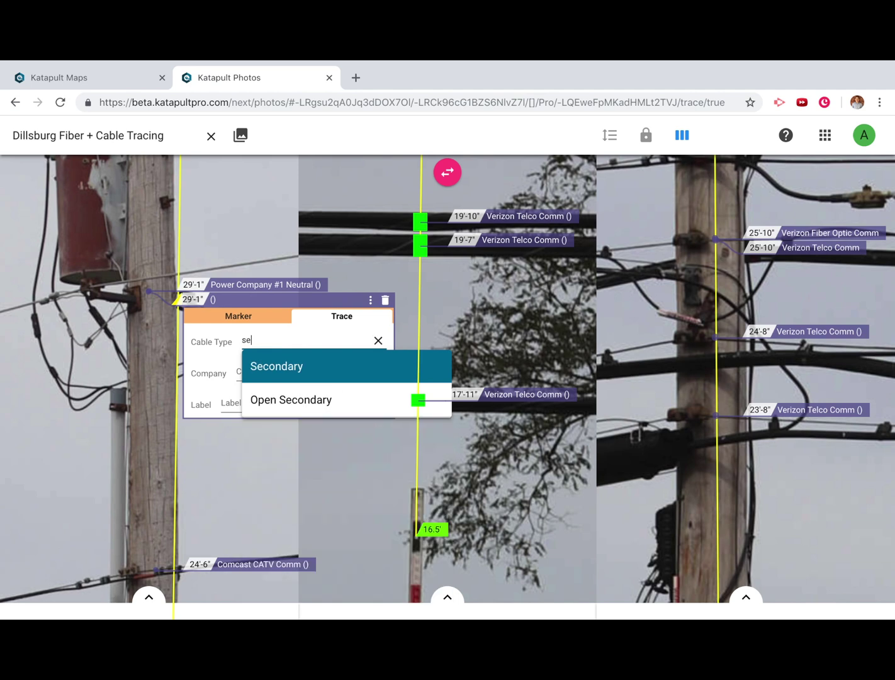
left_click(273, 366)
left_click(254, 325)
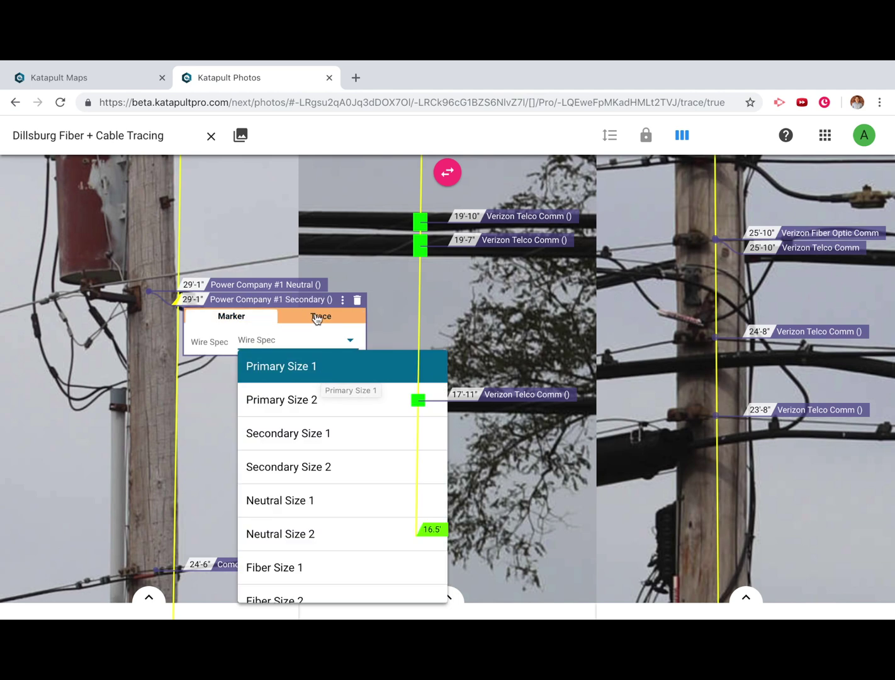
left_click(316, 319)
left_click(184, 464)
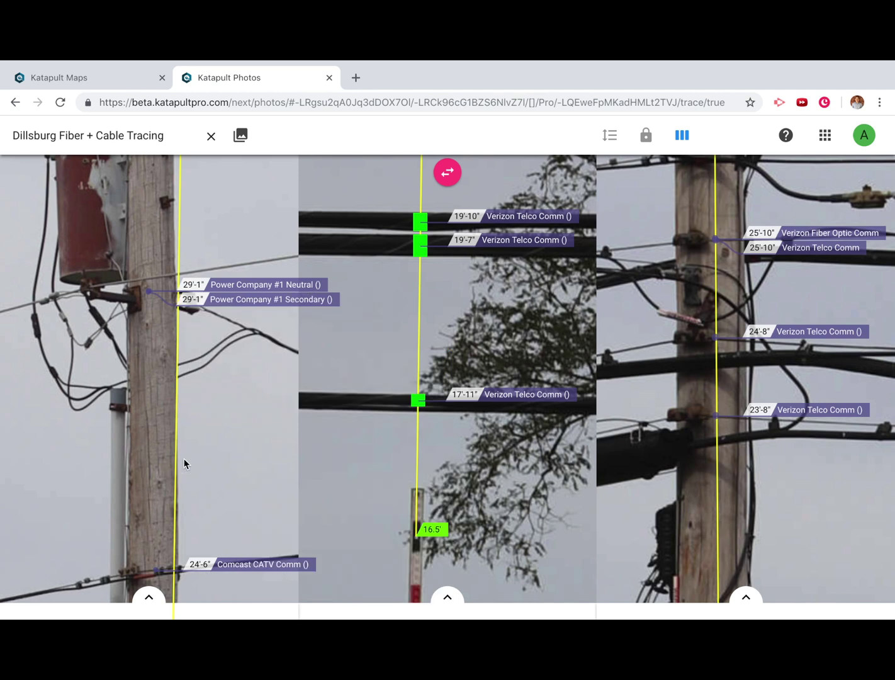
Add a PVC Size 1 riser at 27'-6" on the pole.
left_click(149, 388)
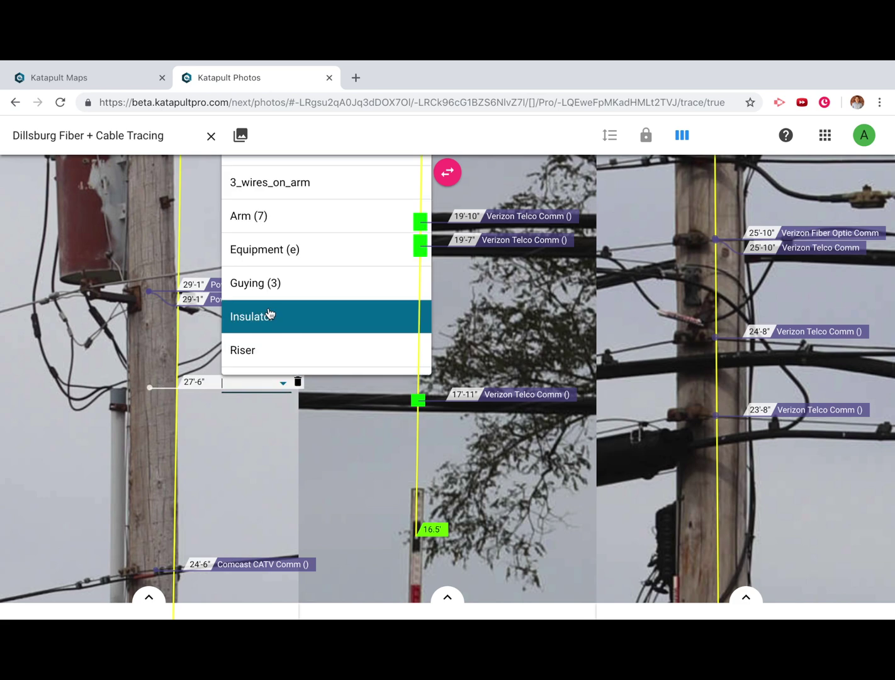
left_click(272, 342)
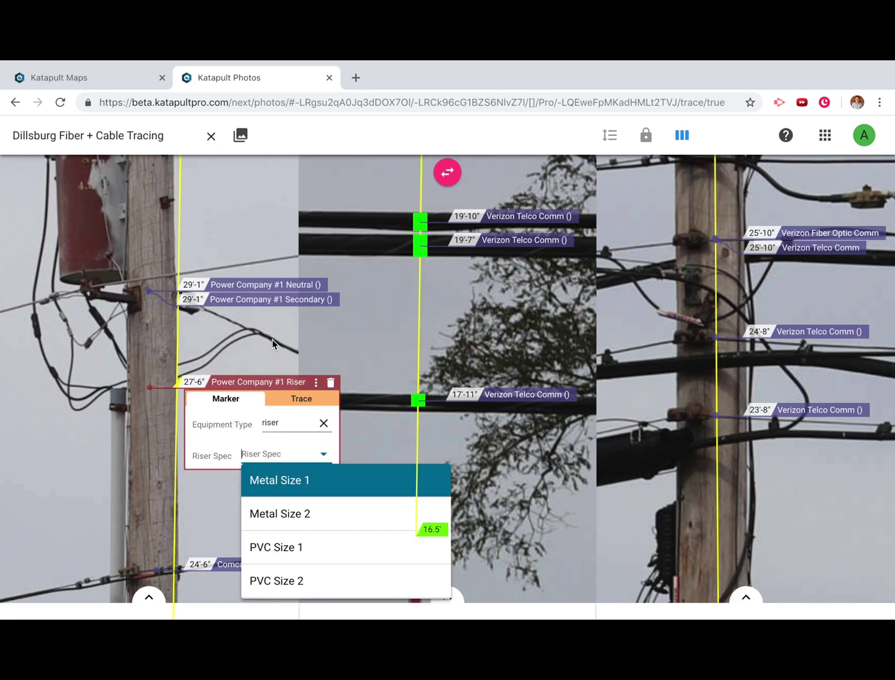
left_click(345, 547)
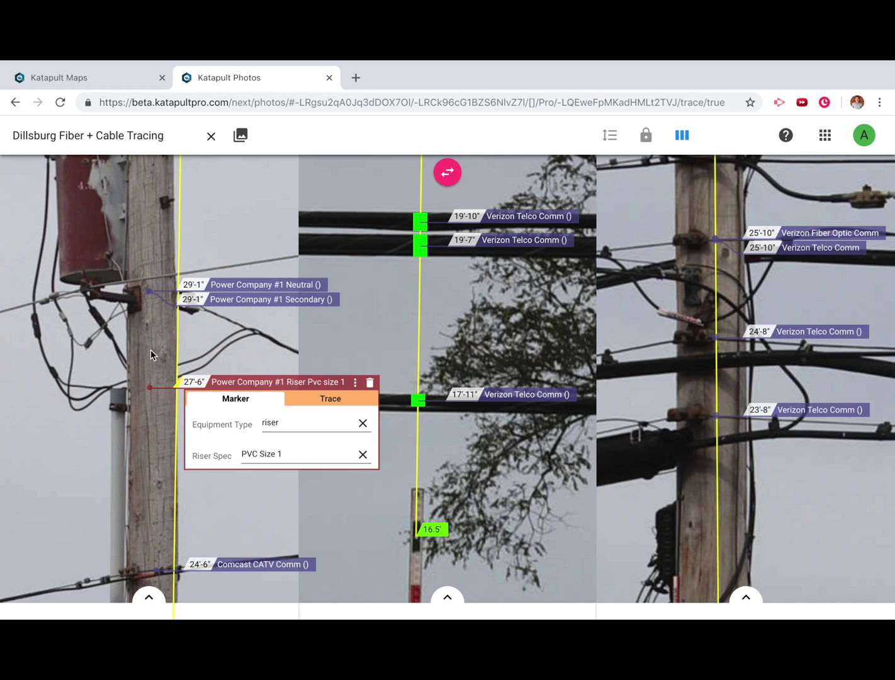
key("Escape")
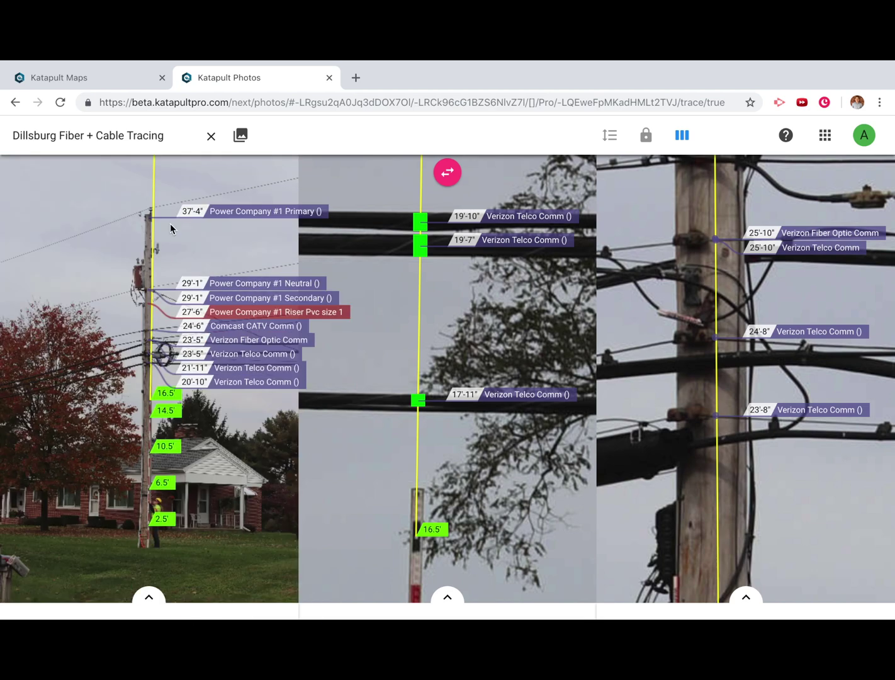
scroll(148, 268, "up", 1)
scroll(148, 268, "up", 1)
scroll(149, 272, "up", 3)
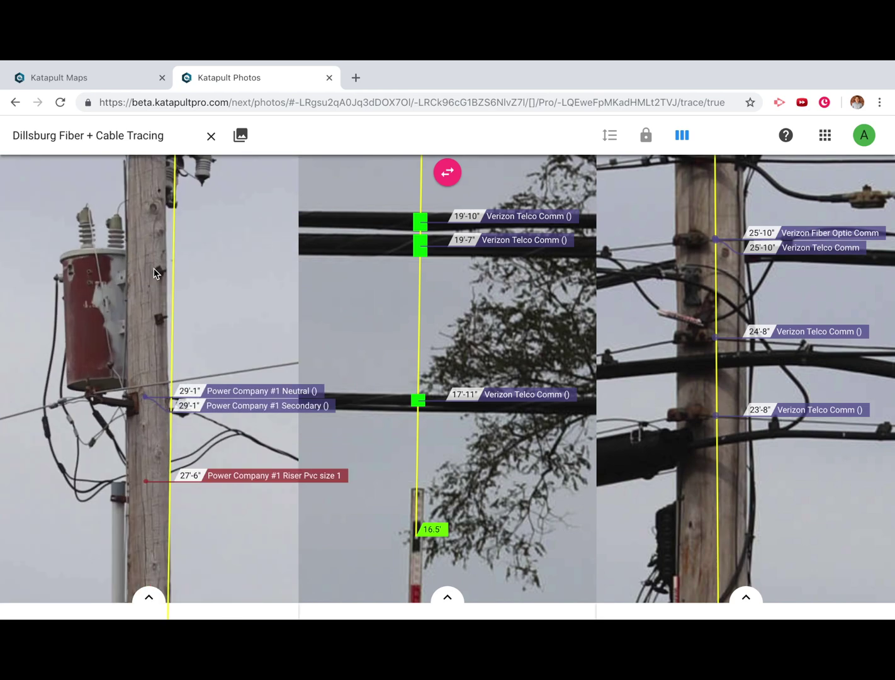
Mark a Single Phase Size 1 transformer (31'-5" top, 29'-5" bottom) and a 27'-3" drip loop.
left_click(149, 271)
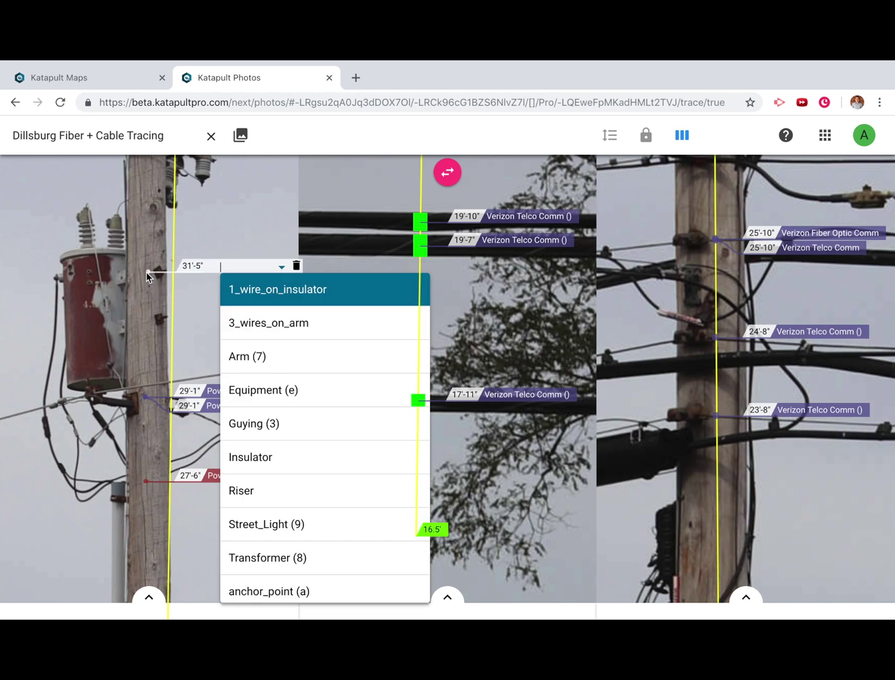
left_click(291, 556)
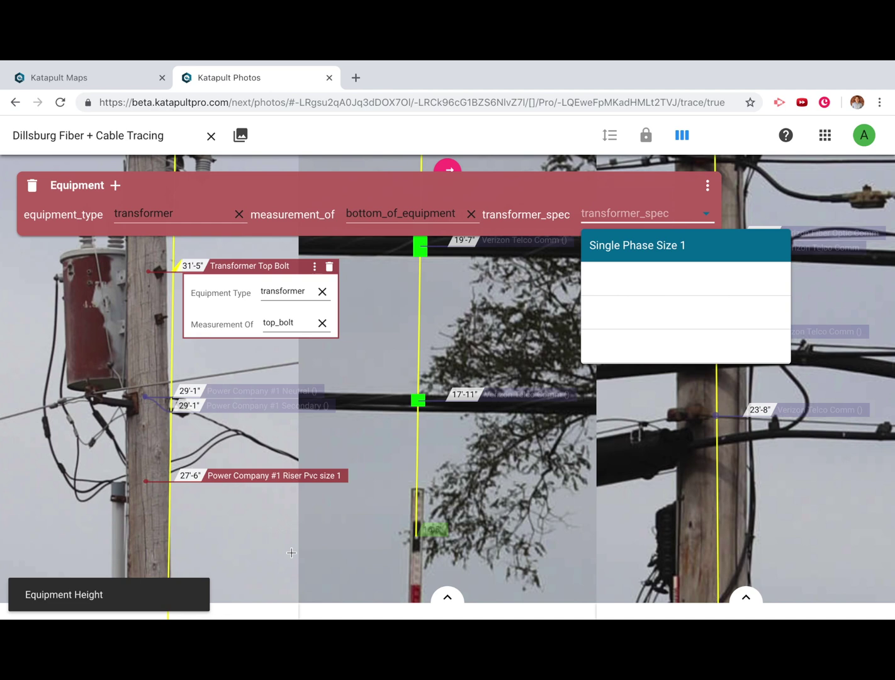
left_click(667, 247)
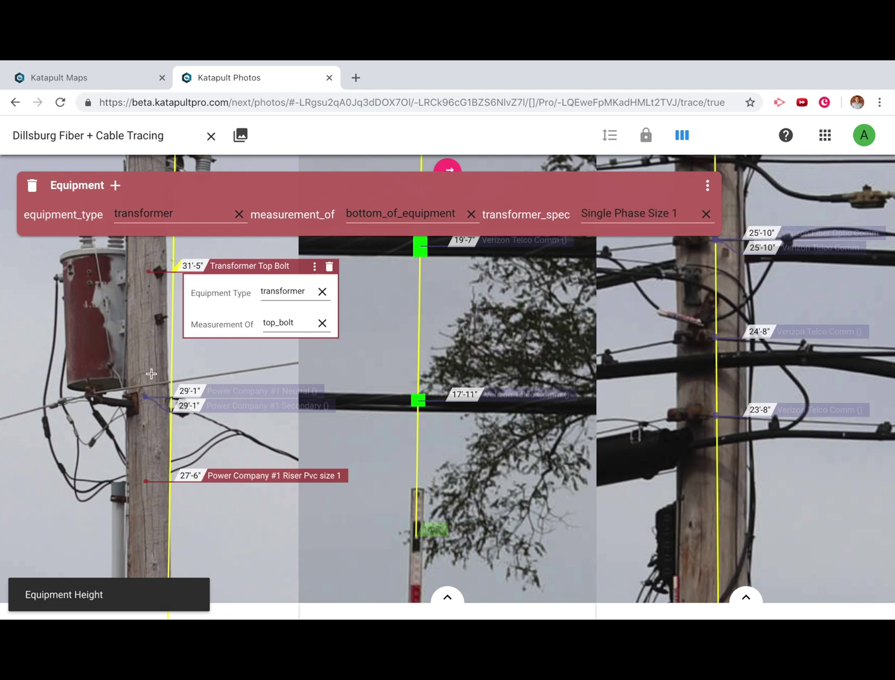
scroll(151, 374, "up", 5)
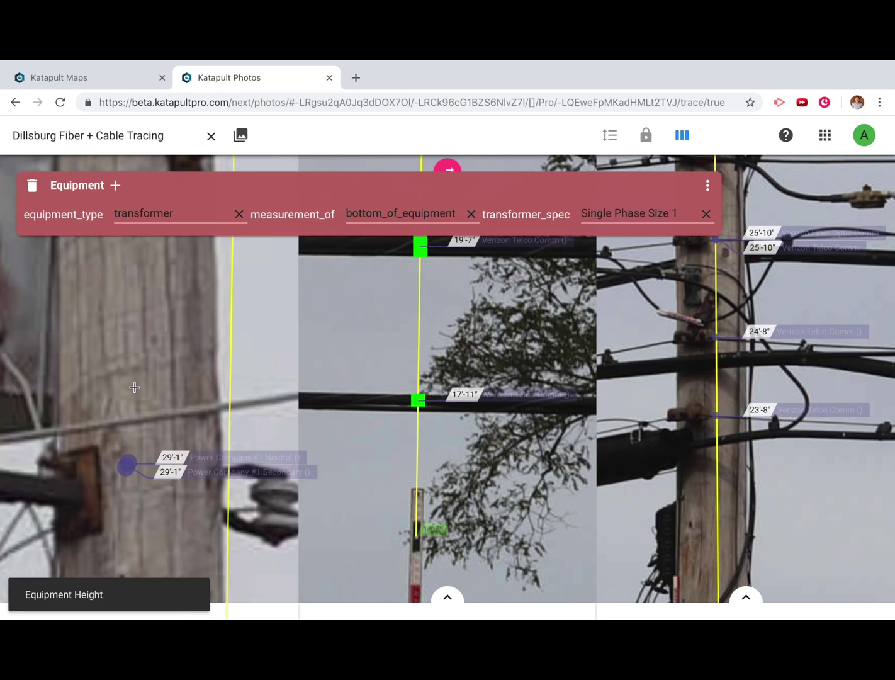
left_click(135, 387)
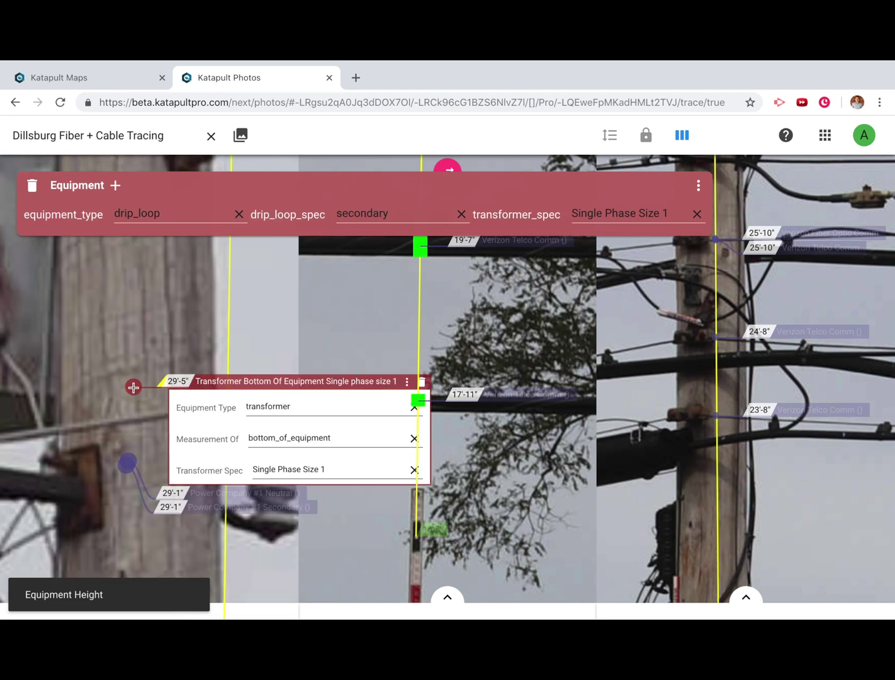
scroll(134, 387, "down", 5)
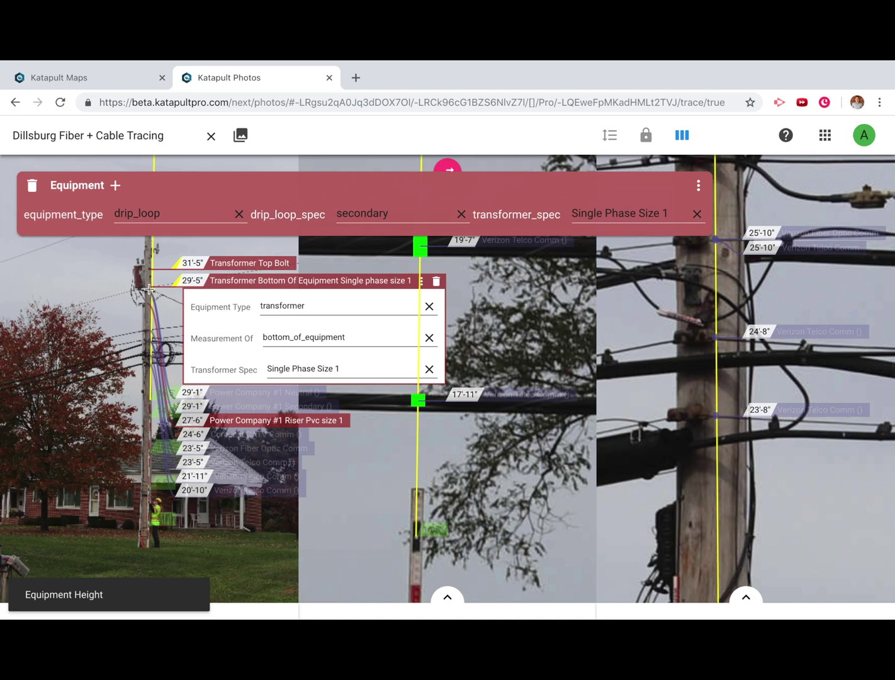
scroll(145, 314, "up", 3)
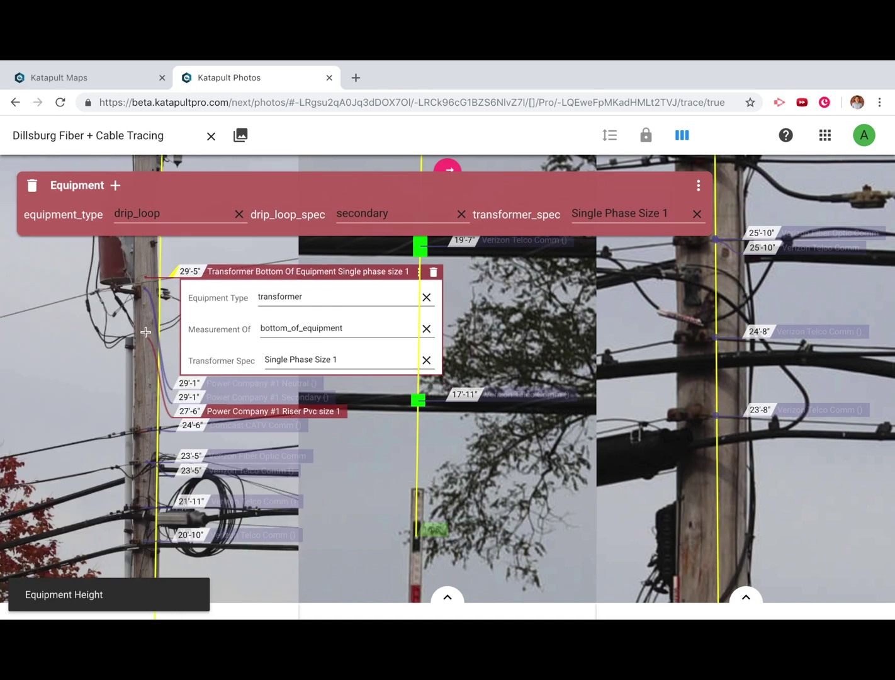
scroll(144, 344, "up", 2)
scroll(144, 344, "up", 1)
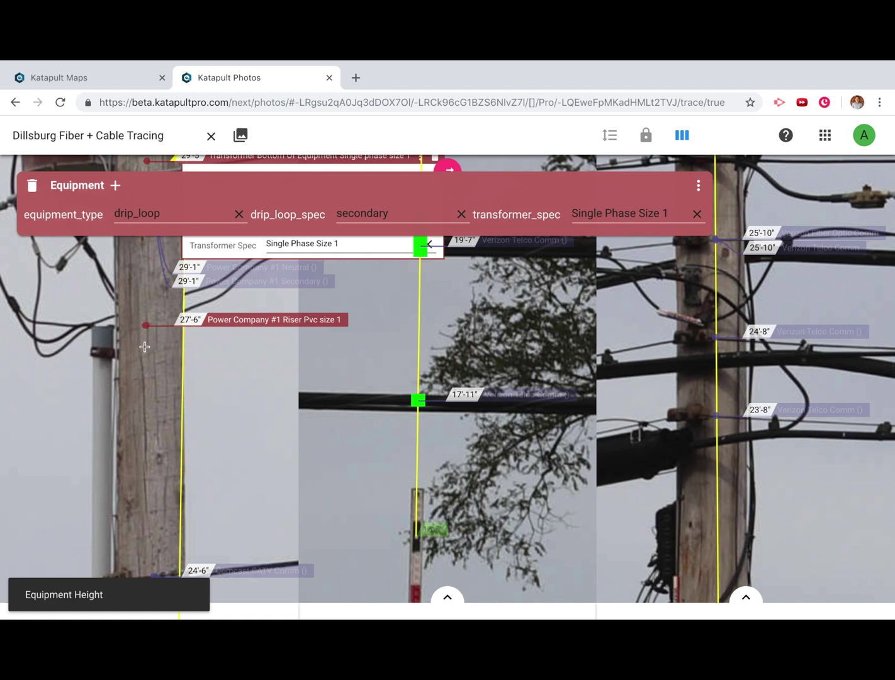
left_click(144, 345)
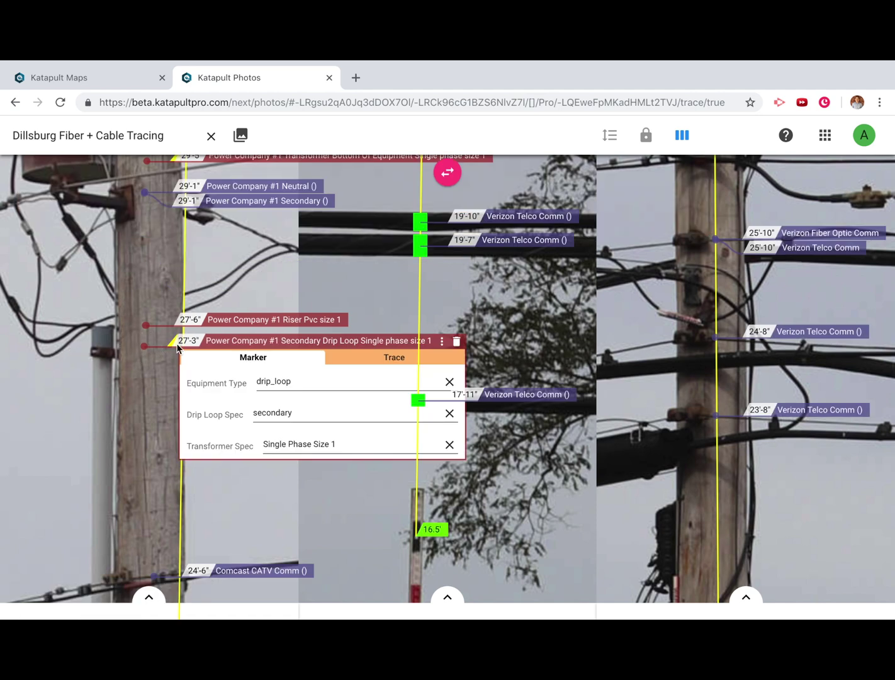
scroll(147, 287, "down", 2)
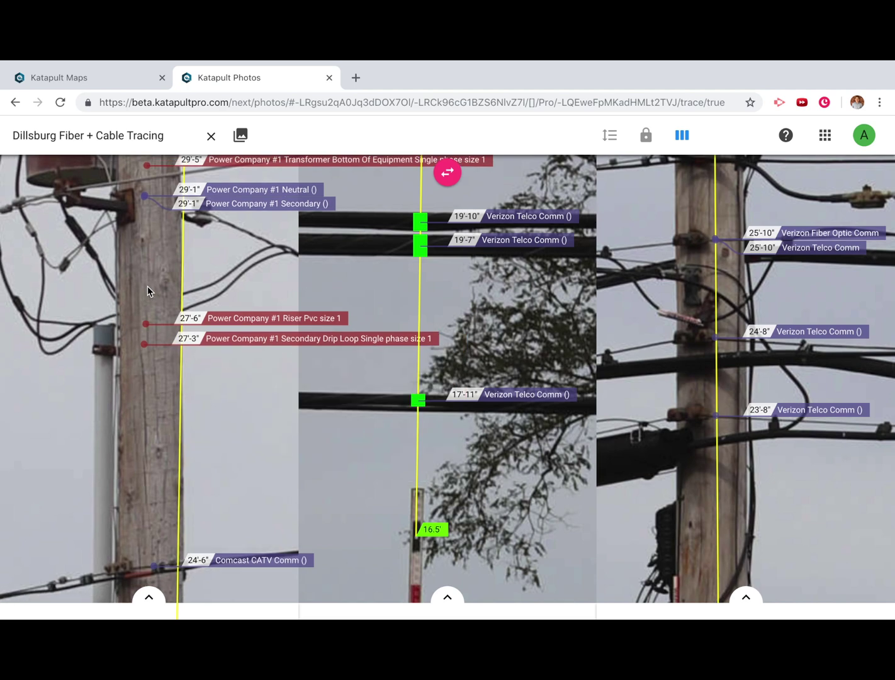
scroll(148, 286, "down", 2)
scroll(147, 287, "down", 2)
scroll(494, 374, "down", 2)
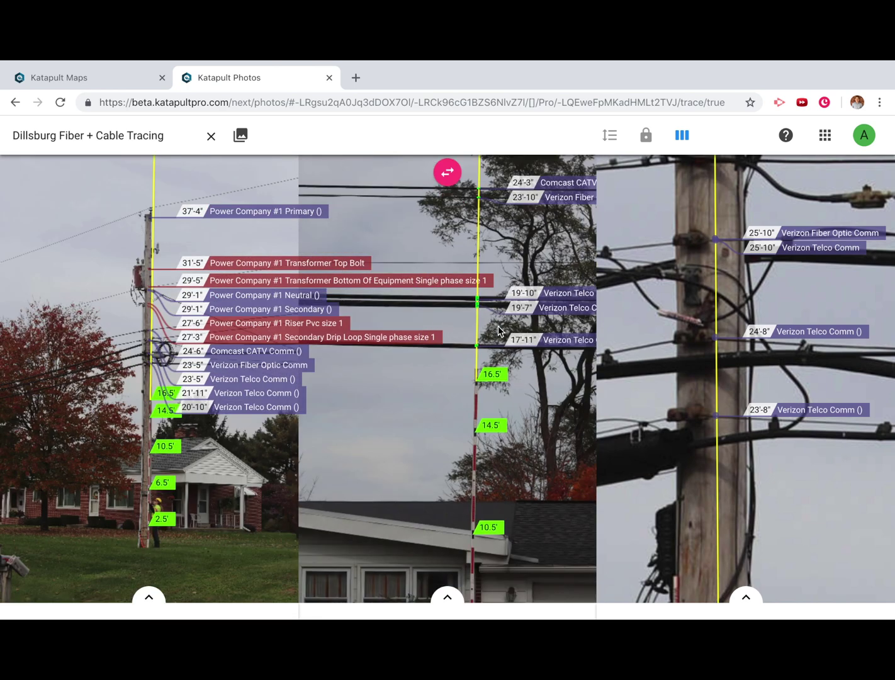
scroll(494, 375, "down", 2)
scroll(689, 281, "down", 3)
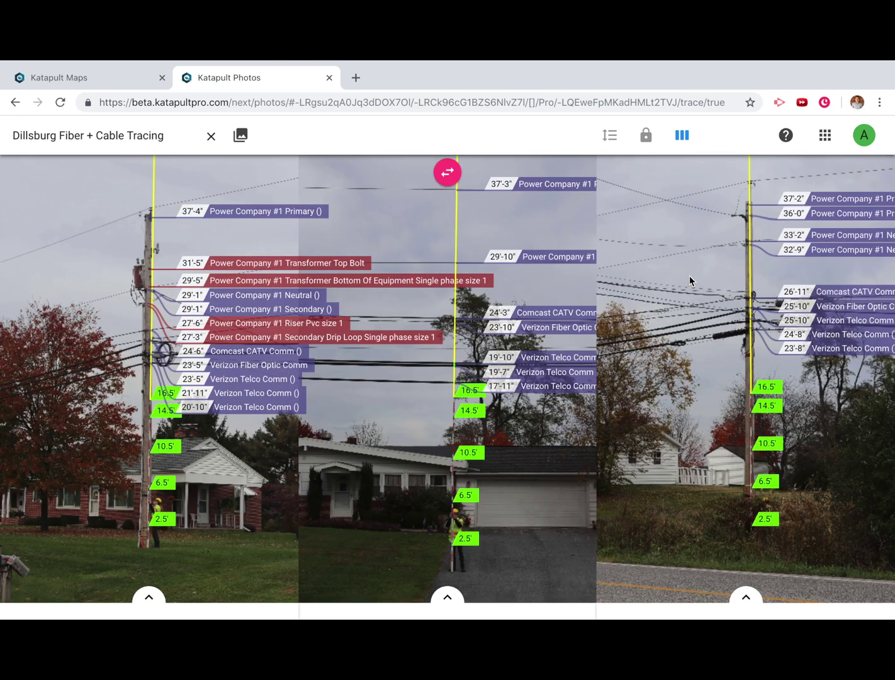
Open the 24'-6" Comcast CATV Comm cable's trace details to edit its label.
left_click(220, 350)
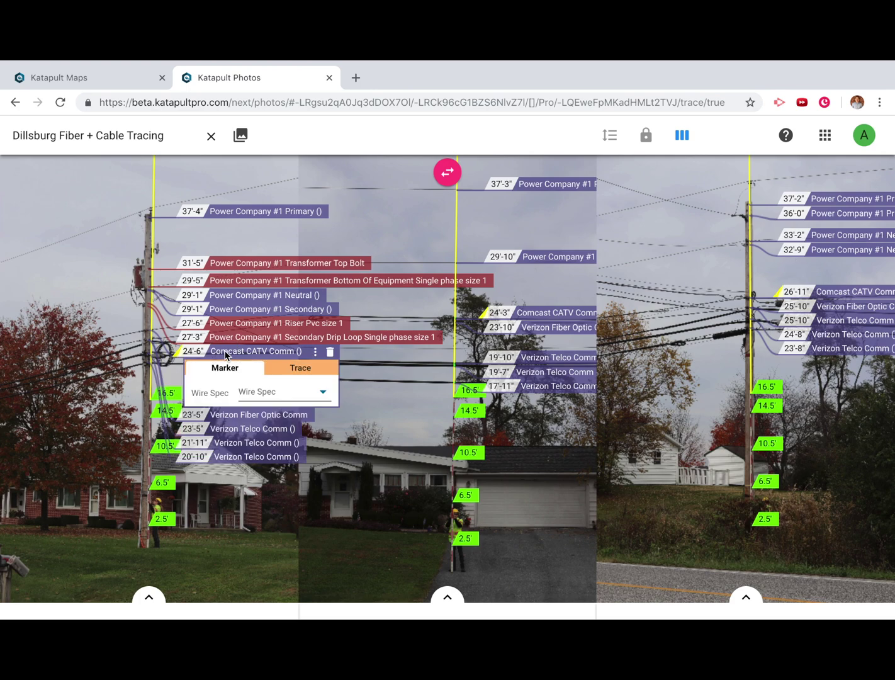
left_click(286, 369)
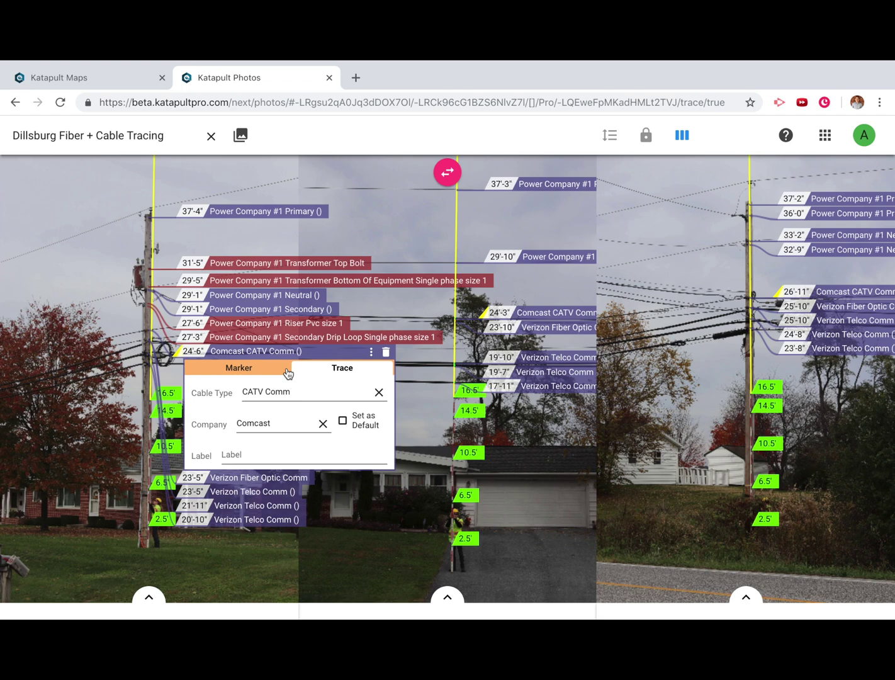
left_click(243, 455)
type("top comm")
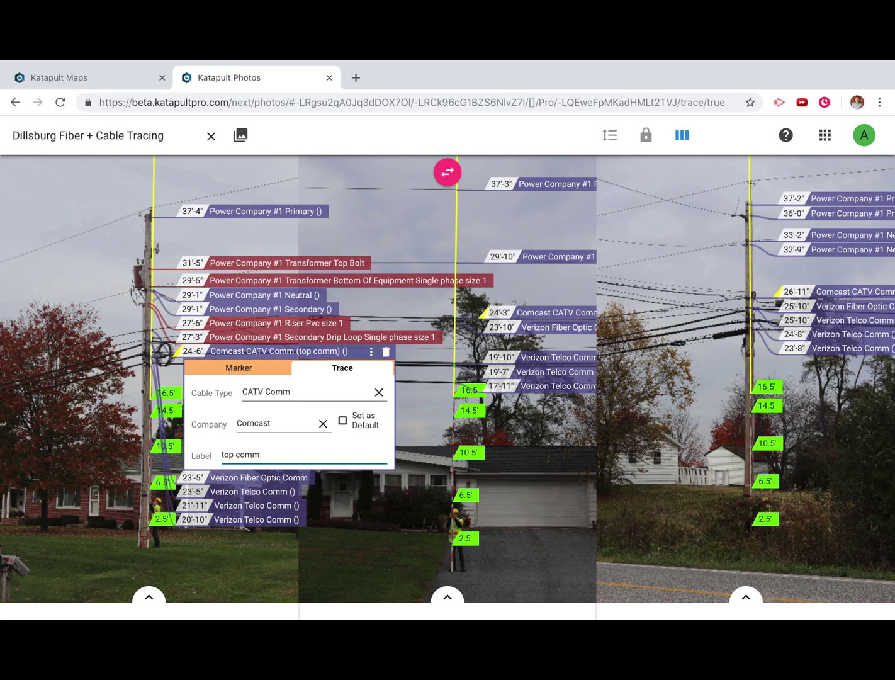
Reselect the left-pole Comcast cable and erase its 'top comm' label.
left_click(545, 311)
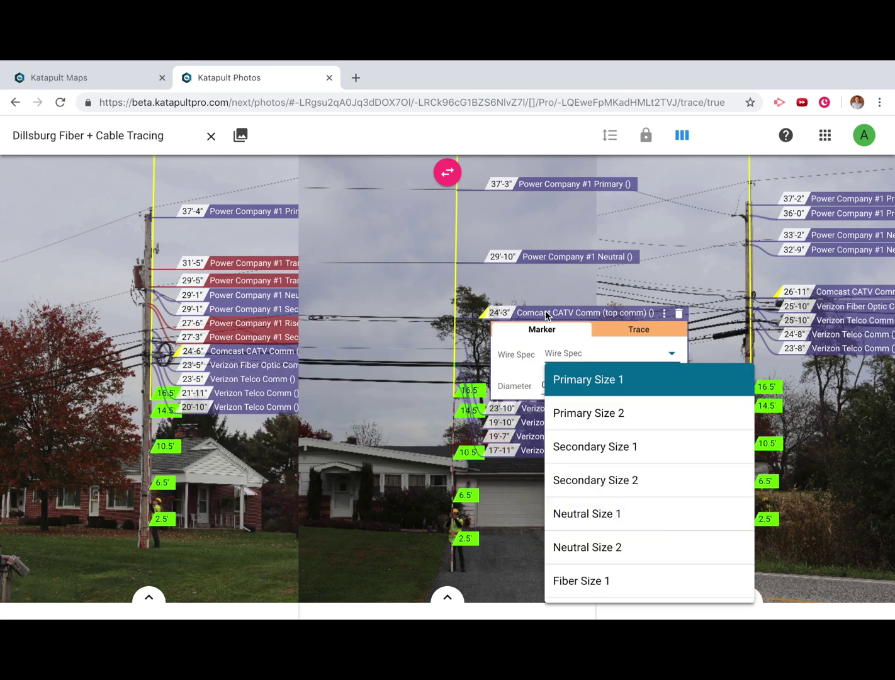
left_click(241, 351)
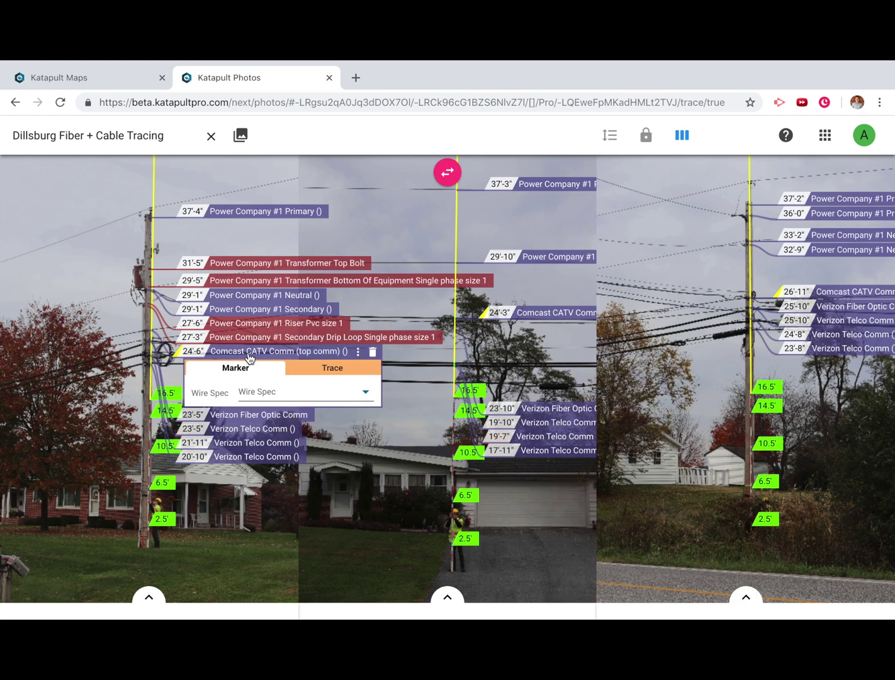
left_click(283, 389)
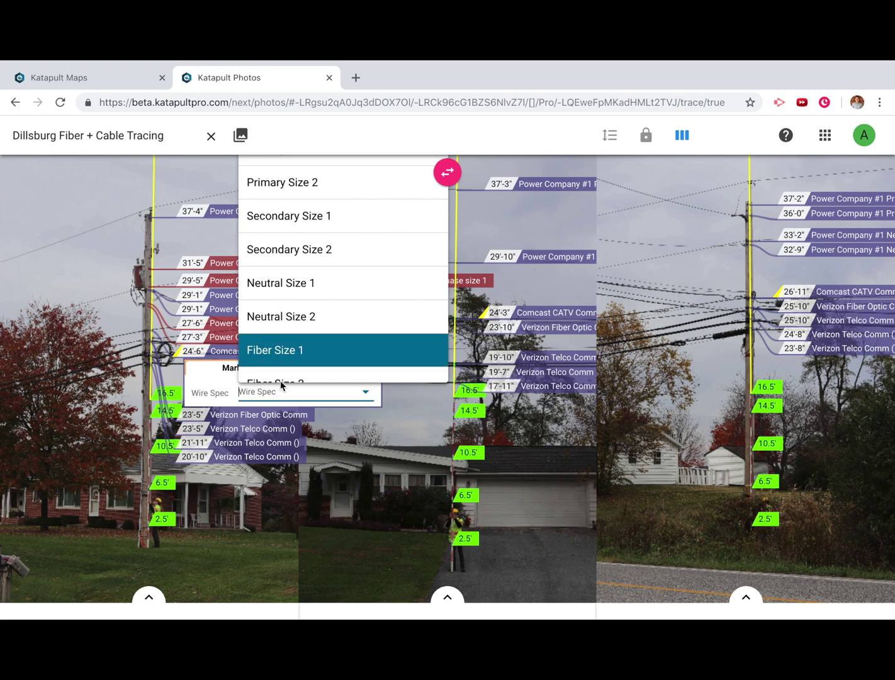
left_click(231, 396)
left_click(312, 373)
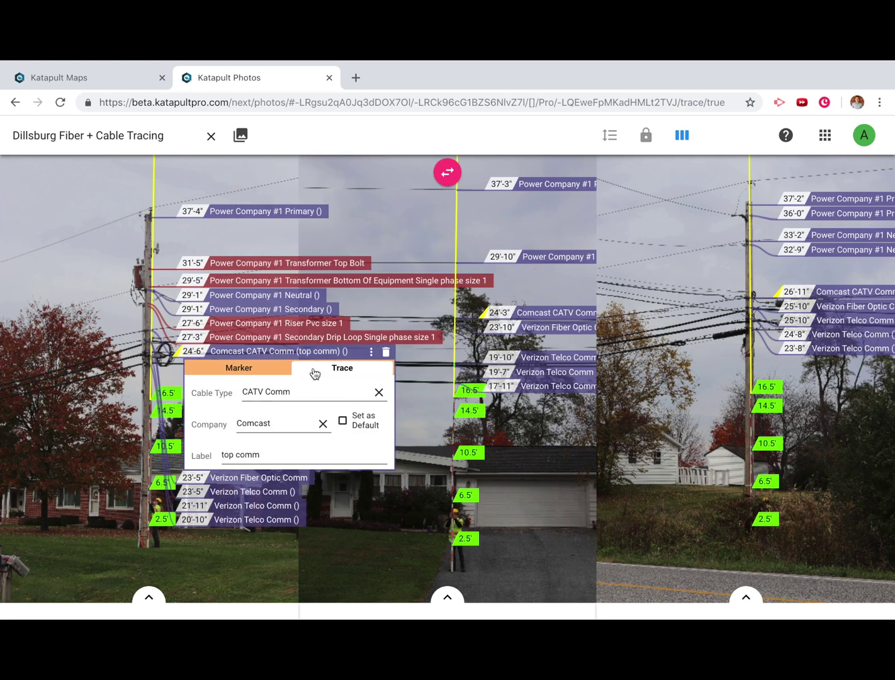
triple_click(269, 455)
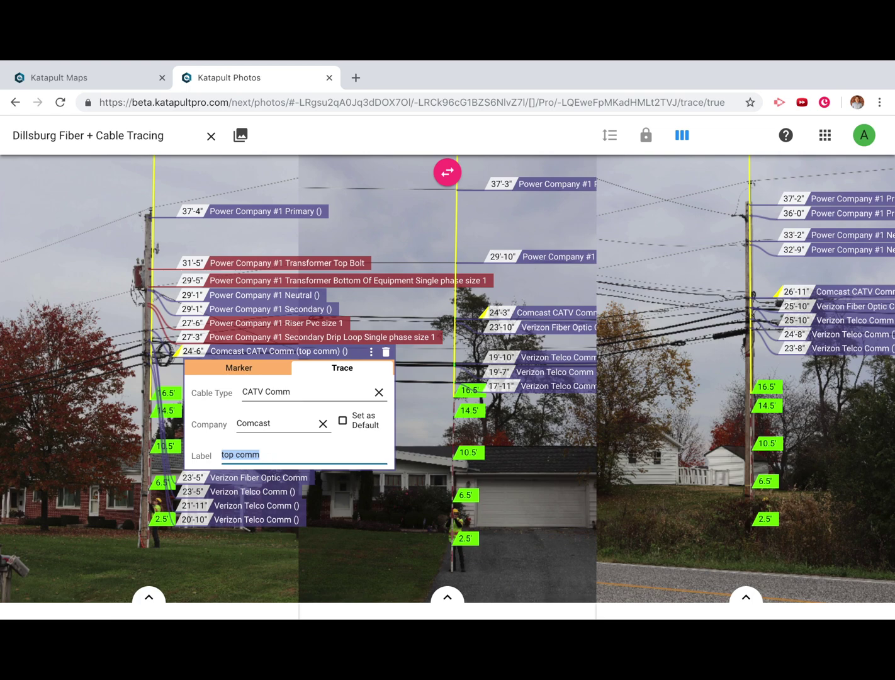
key("BackSpace")
left_click(282, 535)
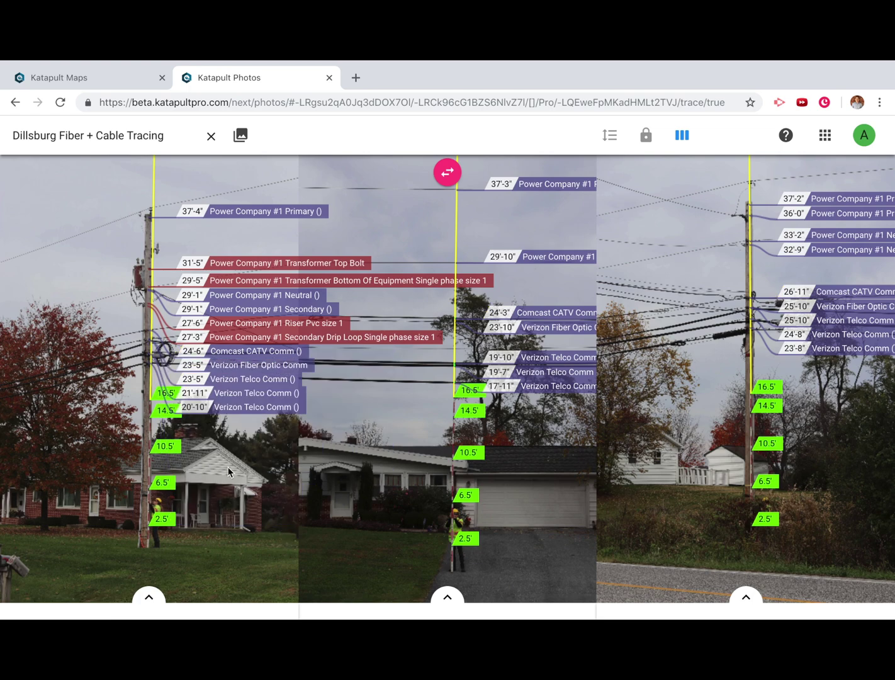
left_click(241, 351)
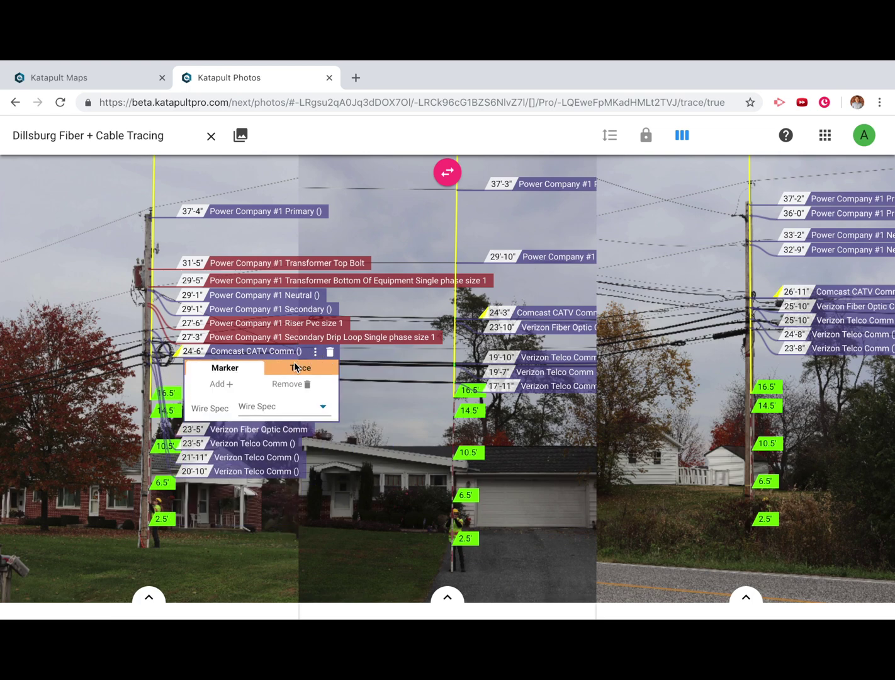
left_click(226, 384)
type("l")
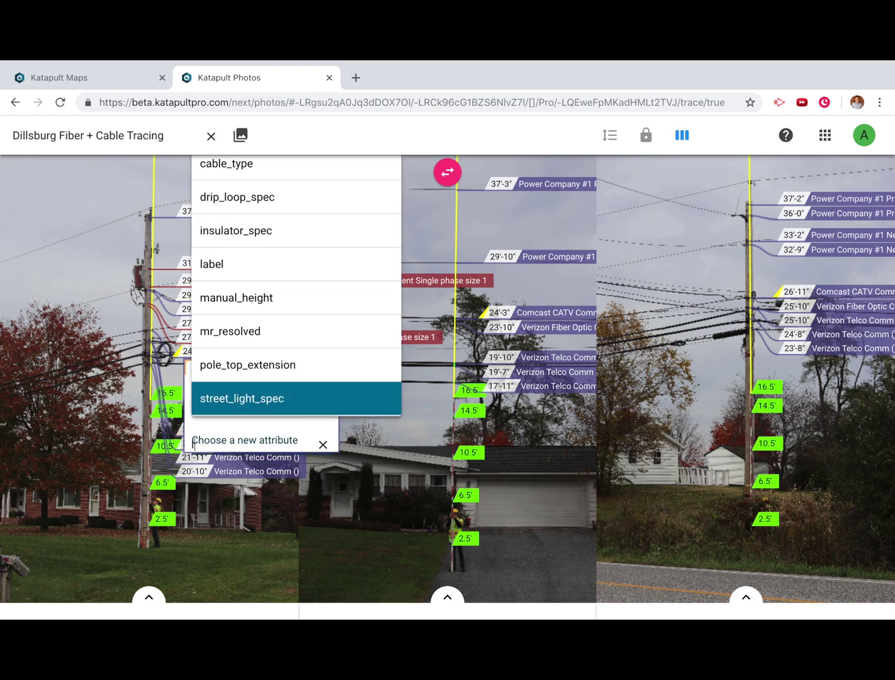
type("a")
left_click(246, 404)
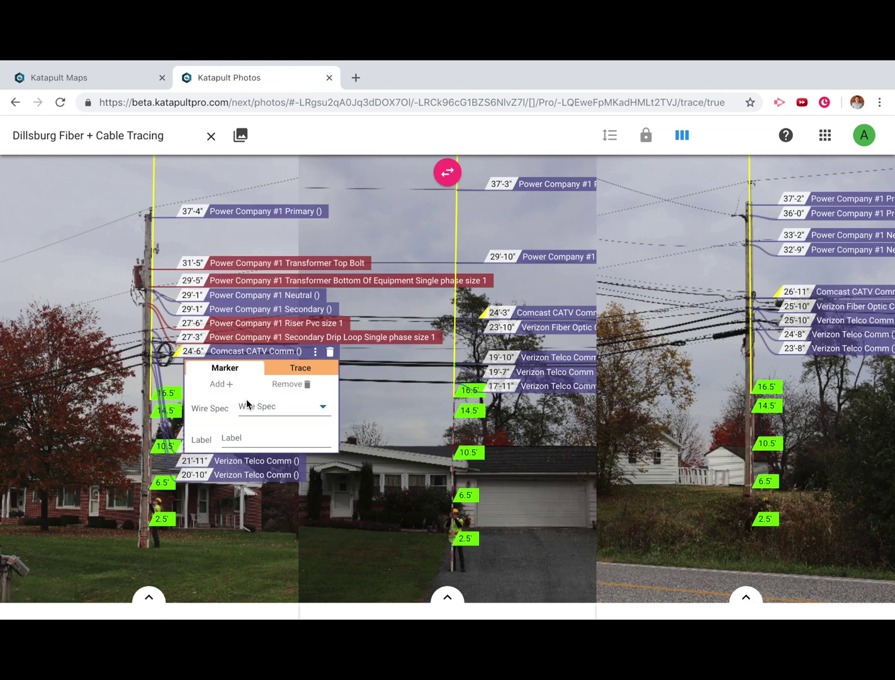
left_click(244, 437)
type("Needs")
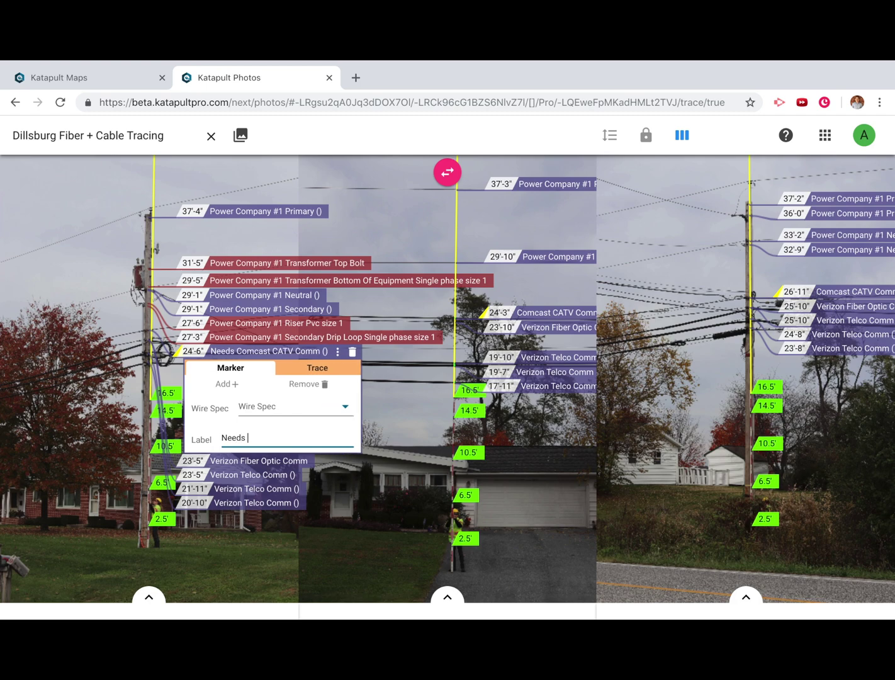
type(" Make Ready")
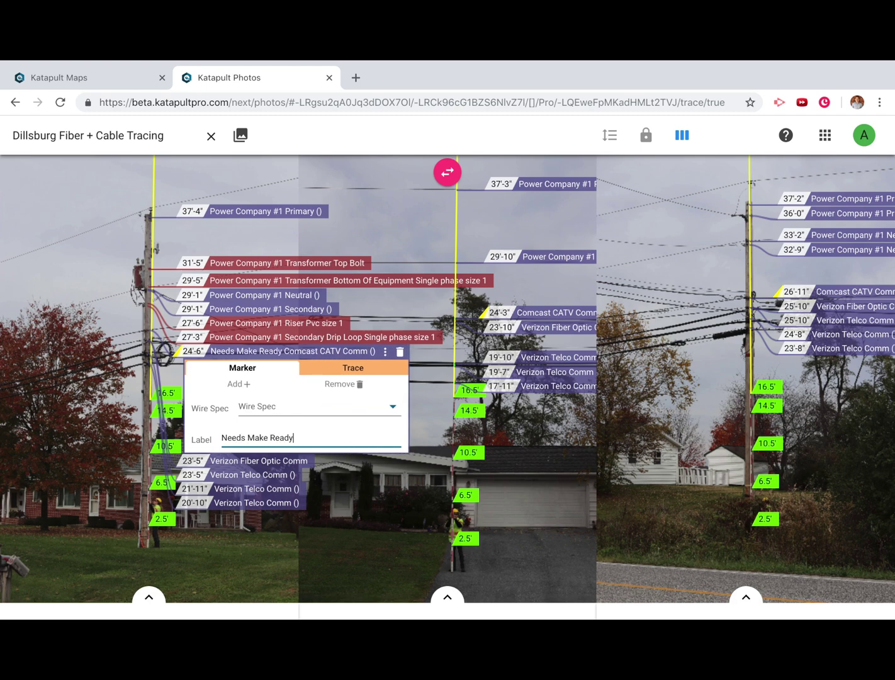
left_click(542, 314)
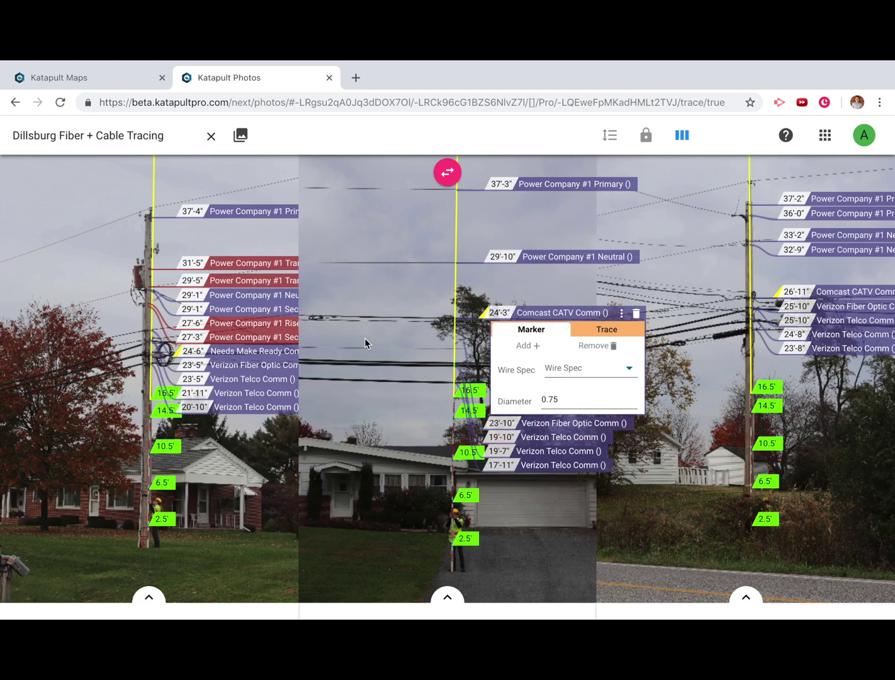
left_click(257, 352)
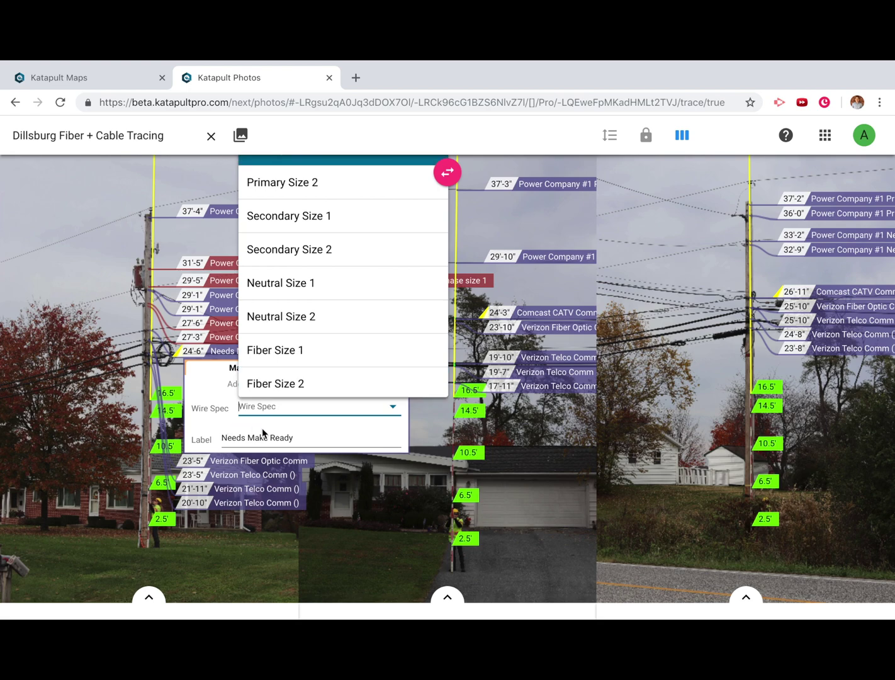
left_click_drag(222, 436, 285, 440)
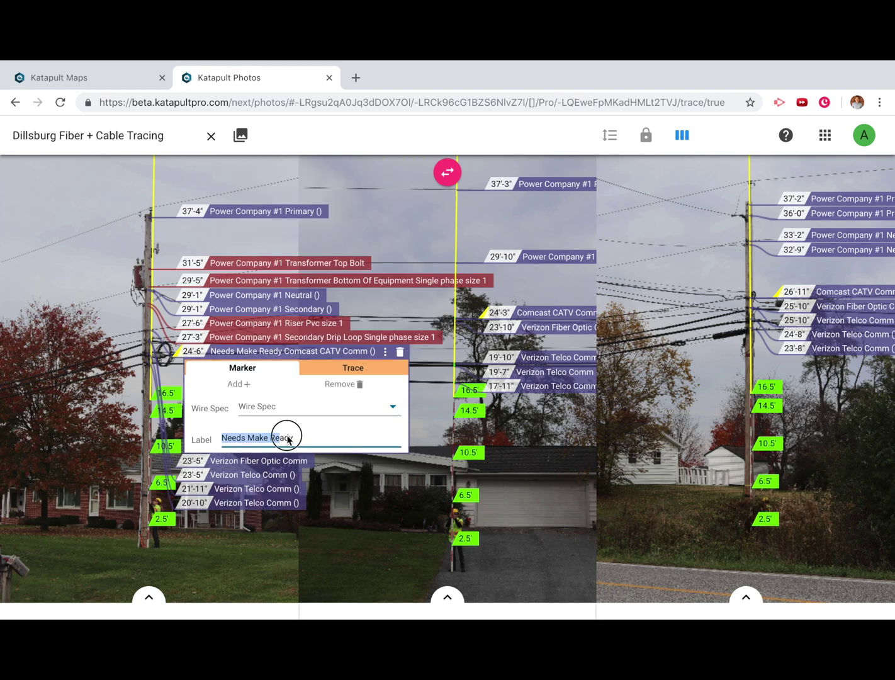
key("BackSpace")
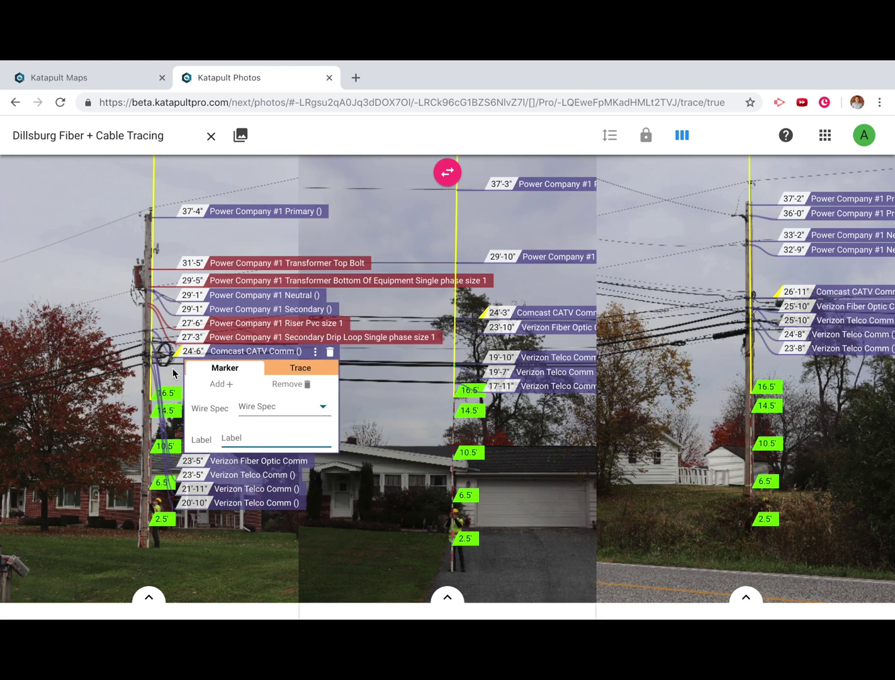
left_click(173, 368)
left_click(172, 368)
left_click(71, 454)
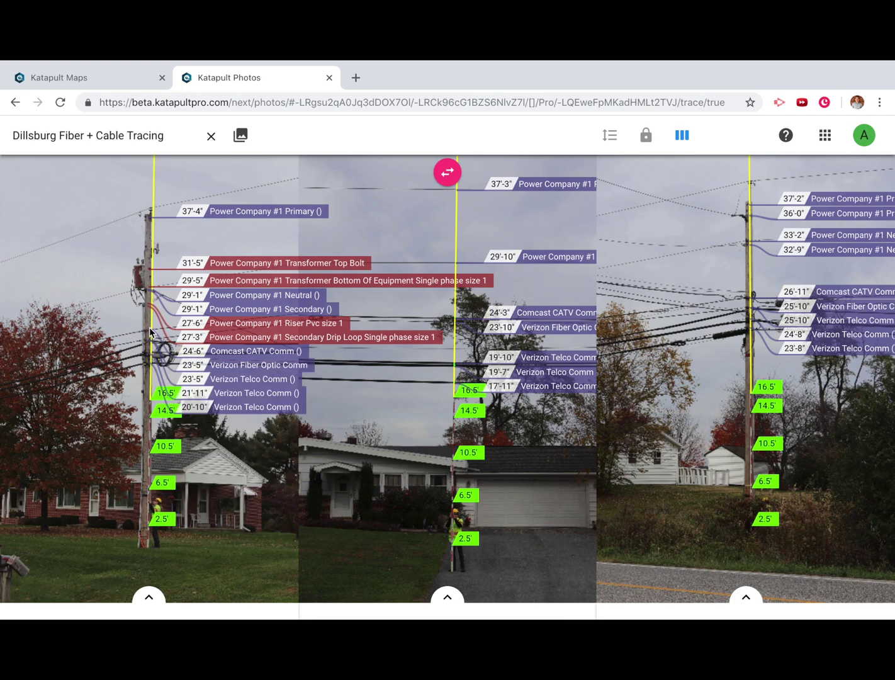
scroll(148, 327, "up", 2)
scroll(162, 304, "up", 3)
scroll(153, 324, "down", 2)
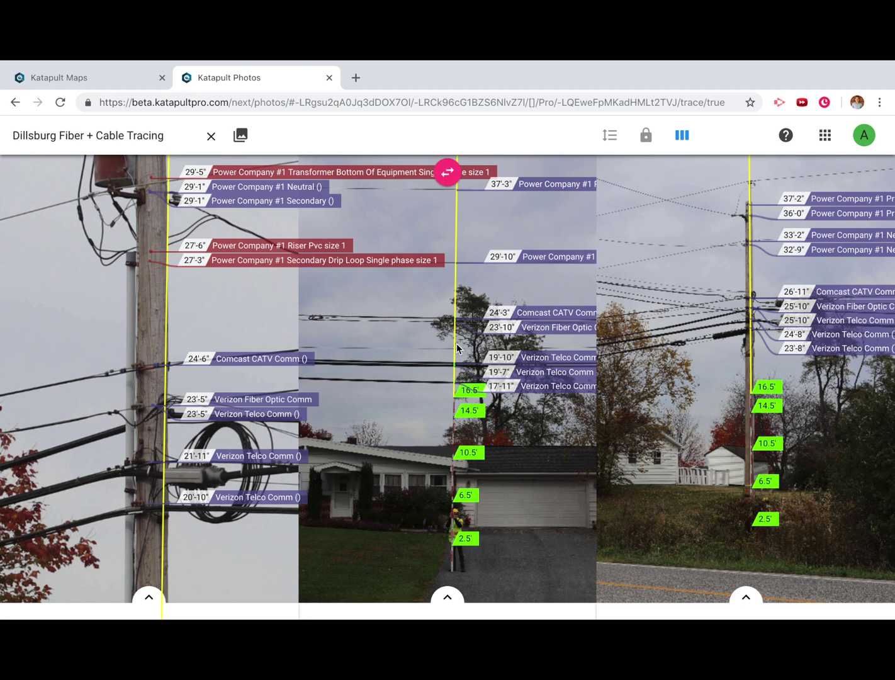
scroll(456, 295, "up", 2)
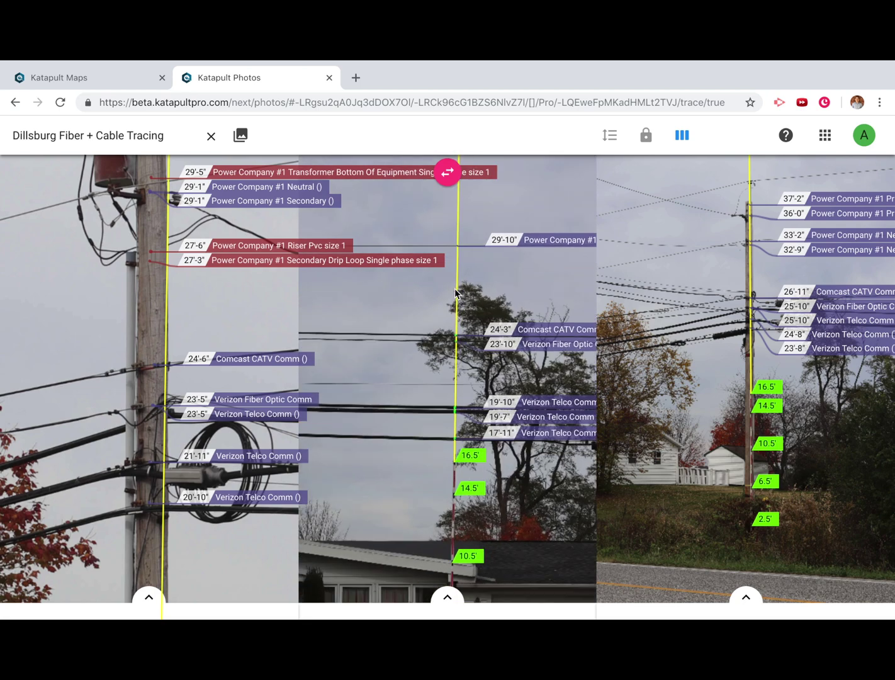
scroll(750, 271, "up", 2)
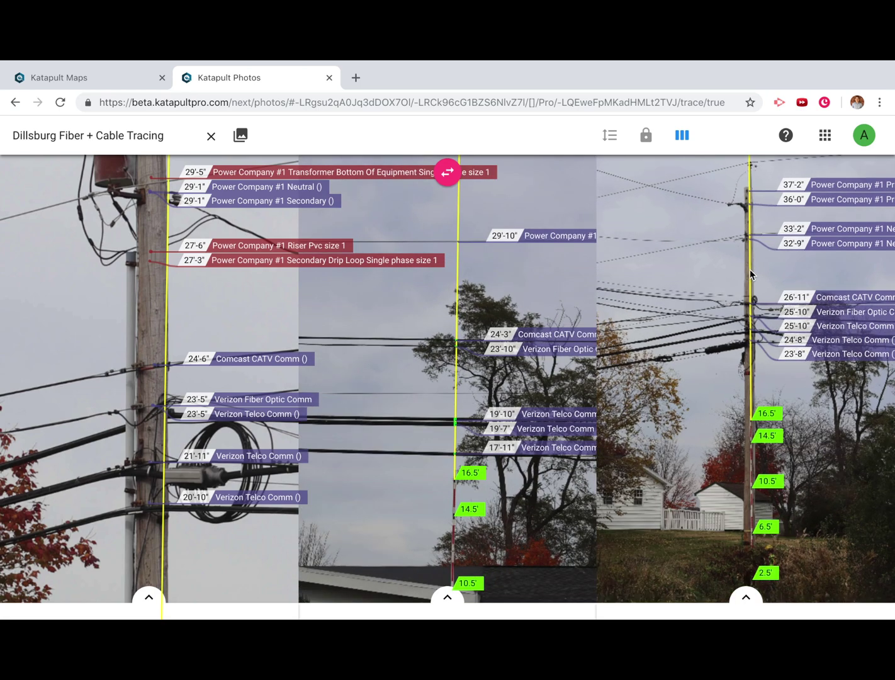
scroll(750, 269, "up", 2)
scroll(750, 269, "up", 2)
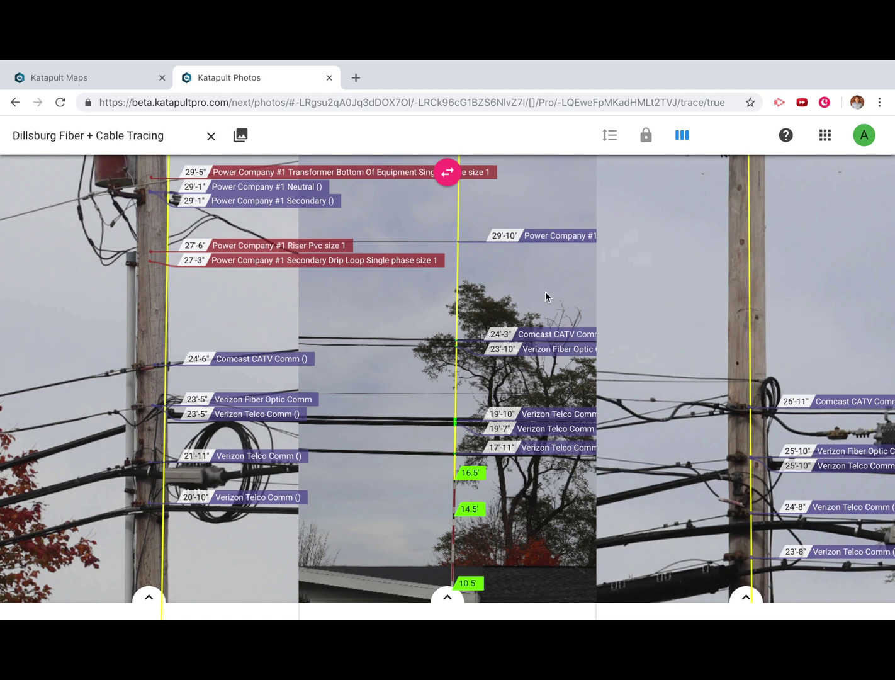
scroll(467, 301, "up", 1)
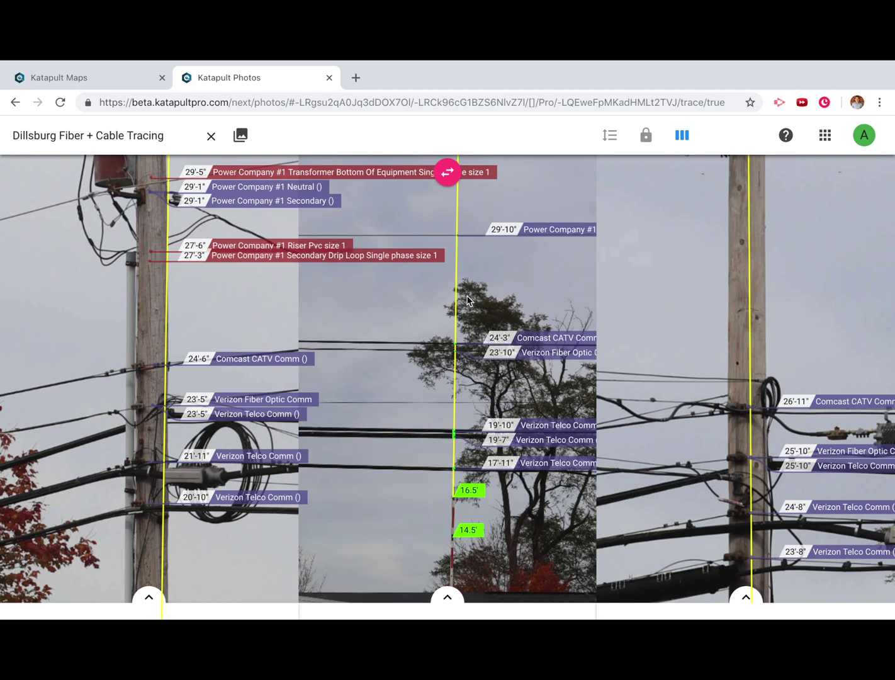
Place a proposed cable above Comcast, typed Fiber Optic Comm with company Other.
left_click(467, 300)
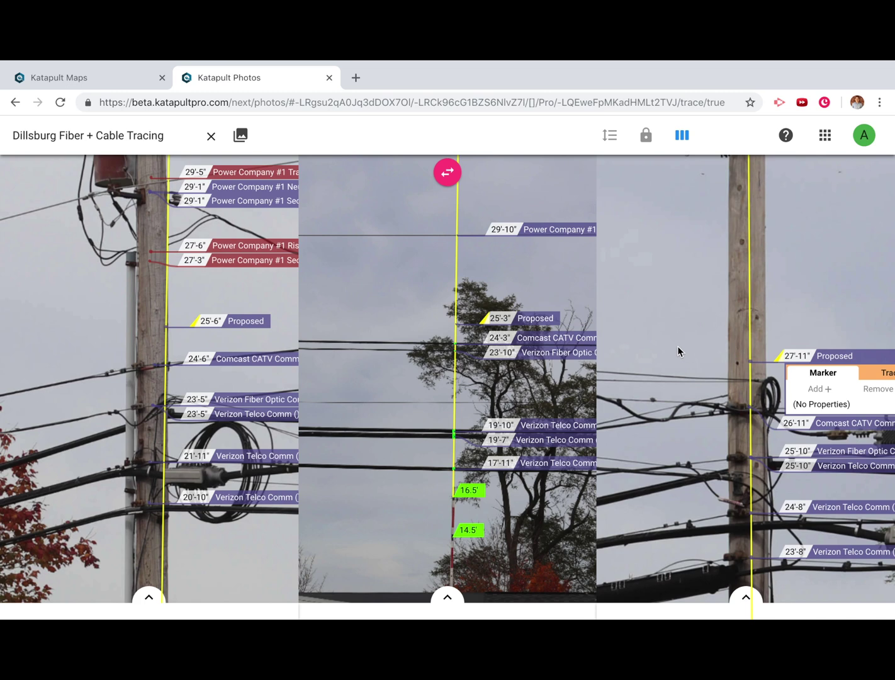
left_click(874, 379)
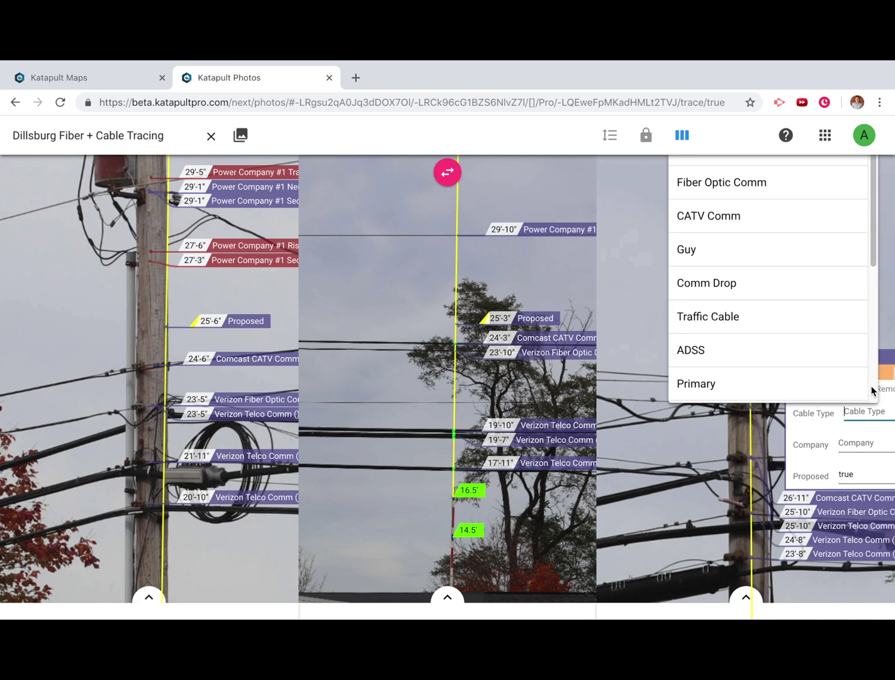
left_click(735, 181)
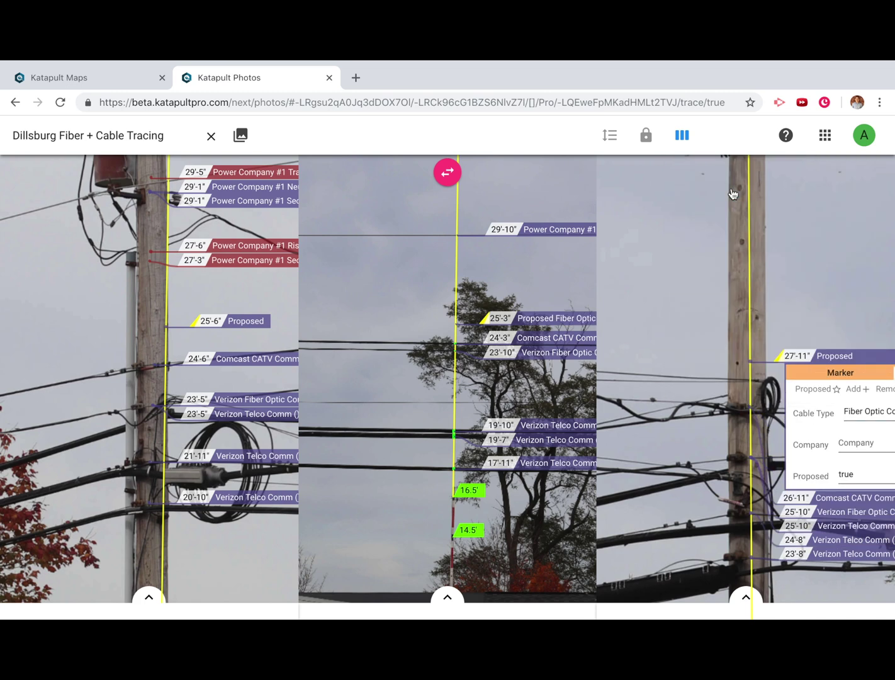
left_click(850, 445)
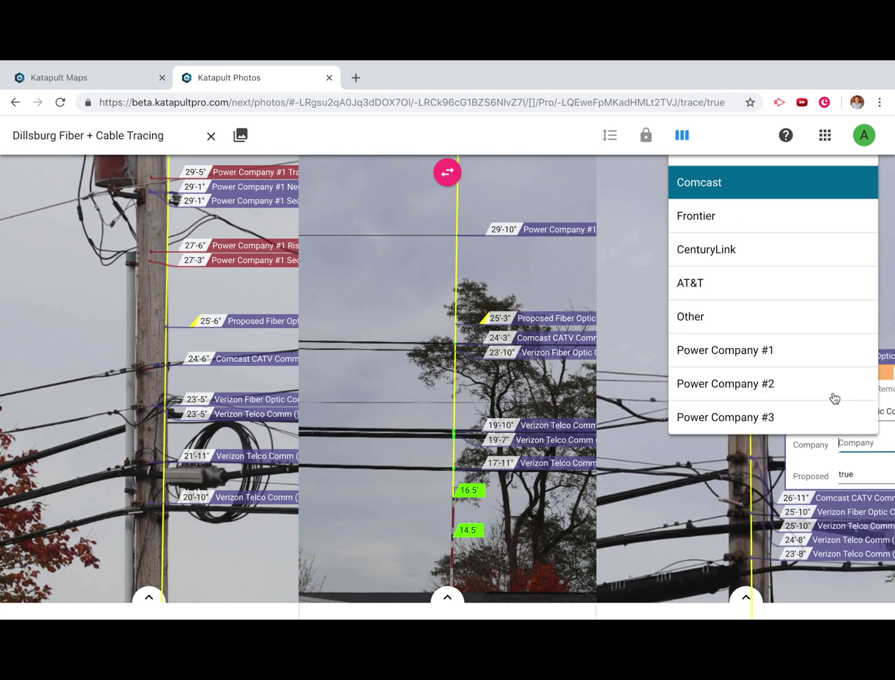
left_click(761, 325)
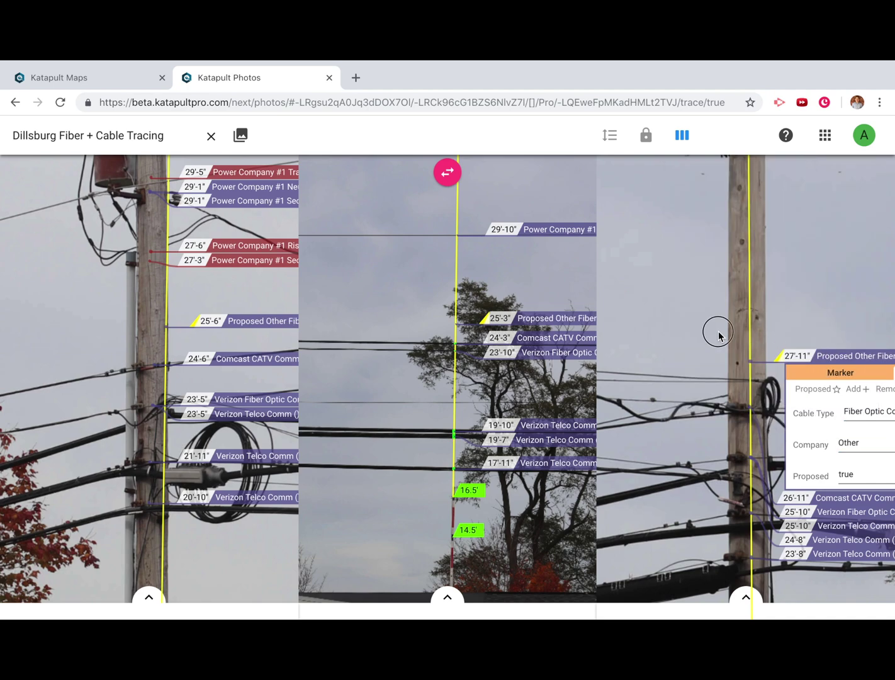
left_click(719, 335)
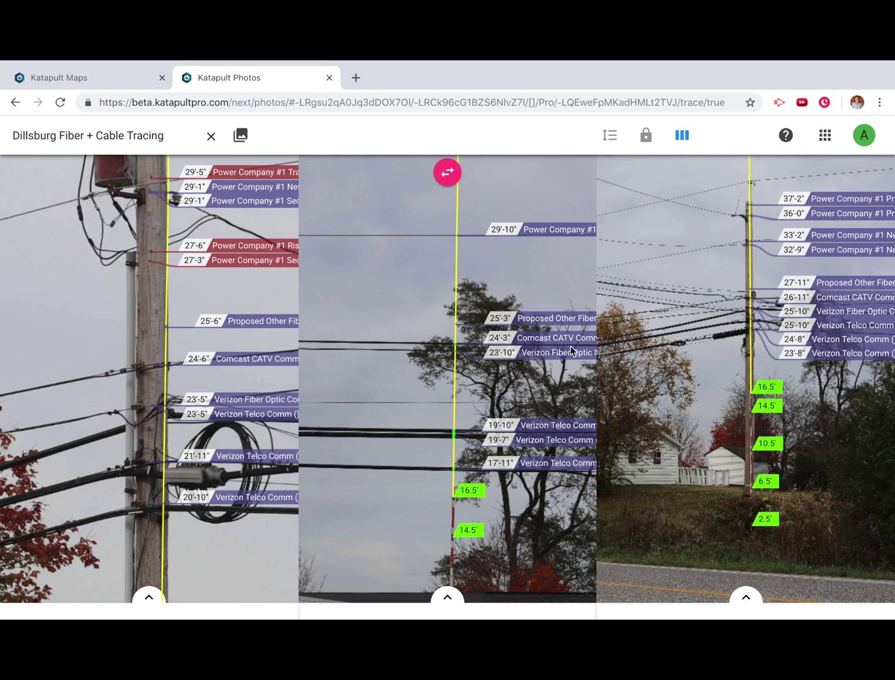